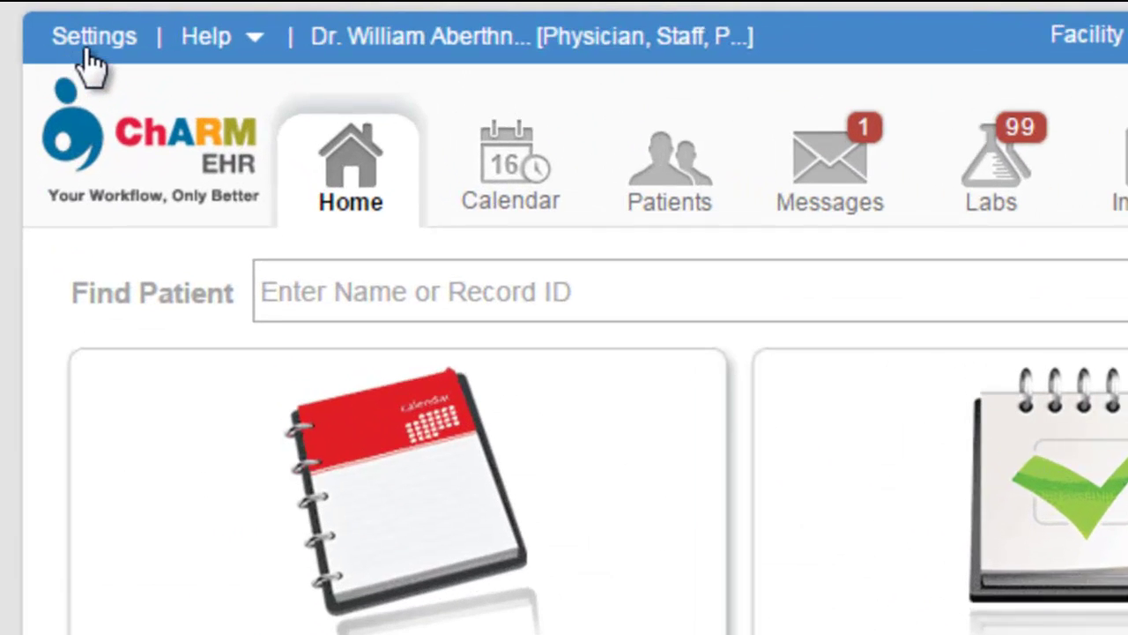
Open the practice fax settings and begin subscribing to the electronic fax service
click(88, 39)
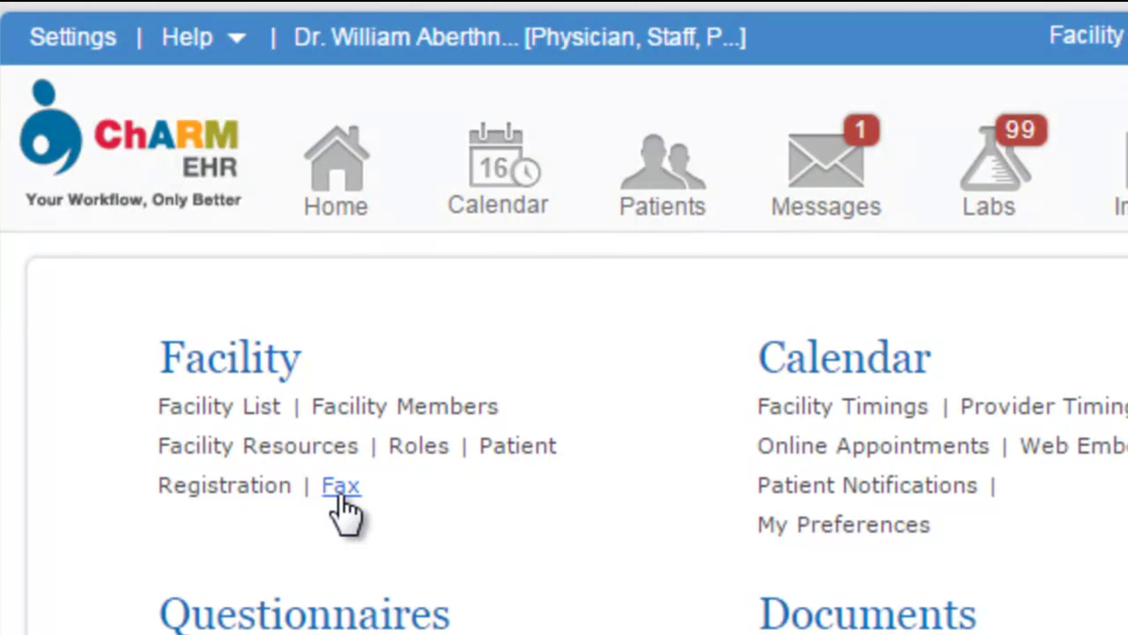
click(338, 490)
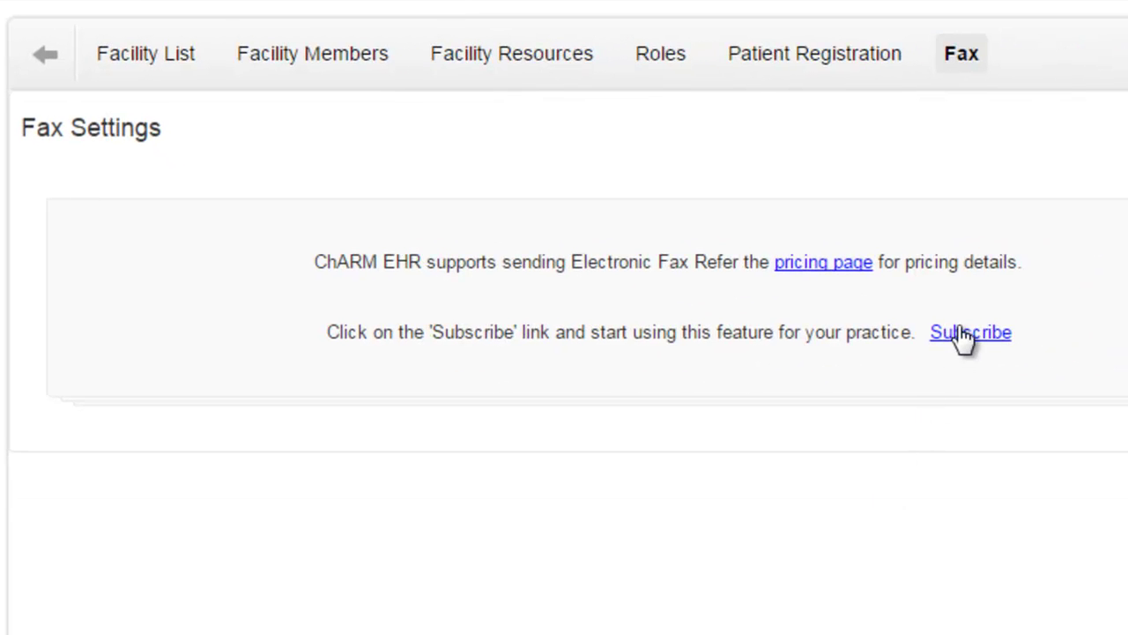
click(965, 334)
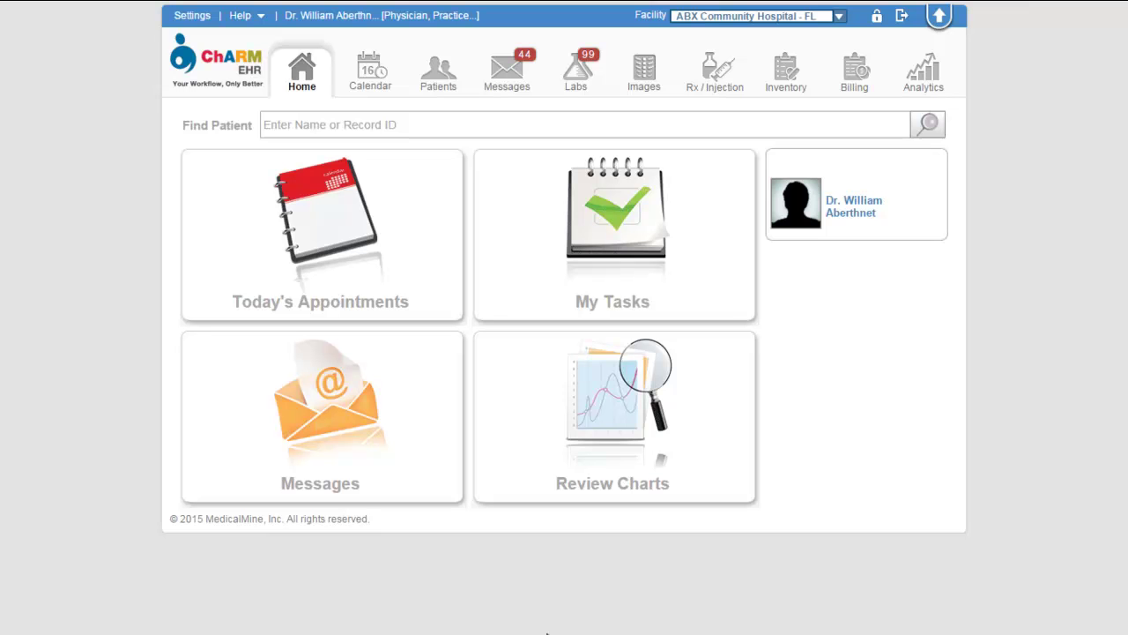
Add a referral provider with first name, last name and fax number, then view the pharmacy directory
click(189, 17)
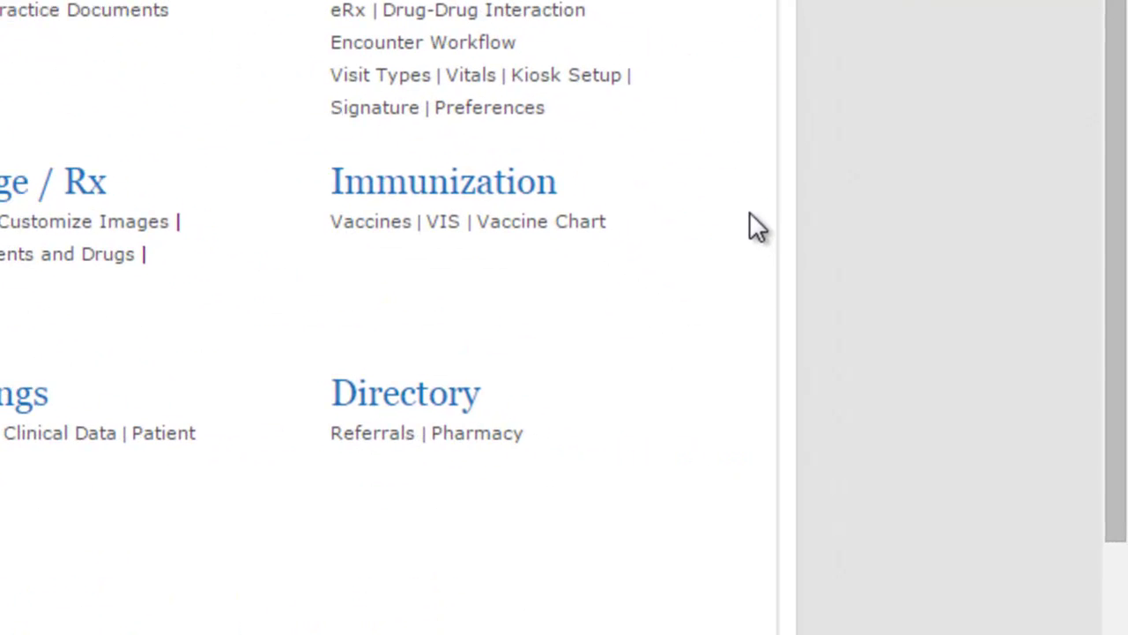
click(408, 433)
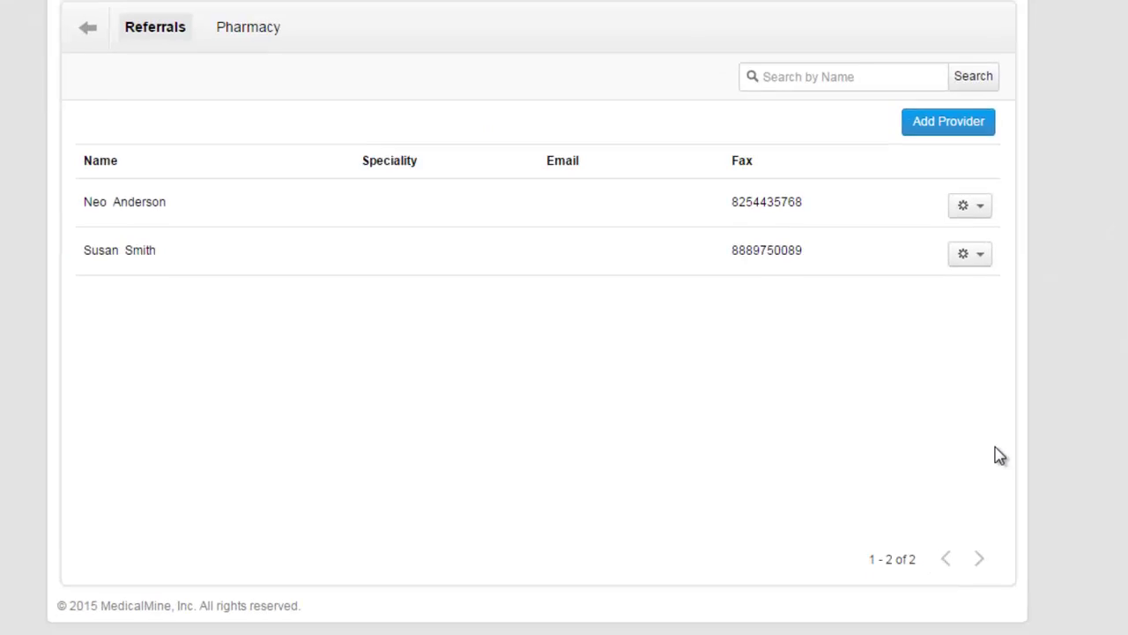
click(980, 134)
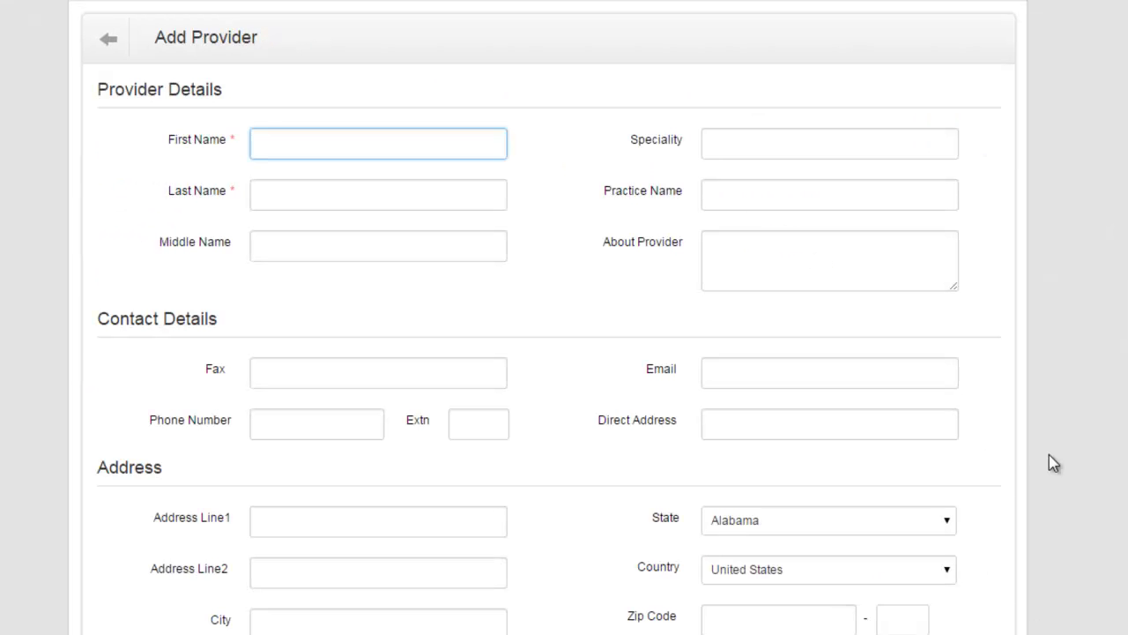
click(338, 191)
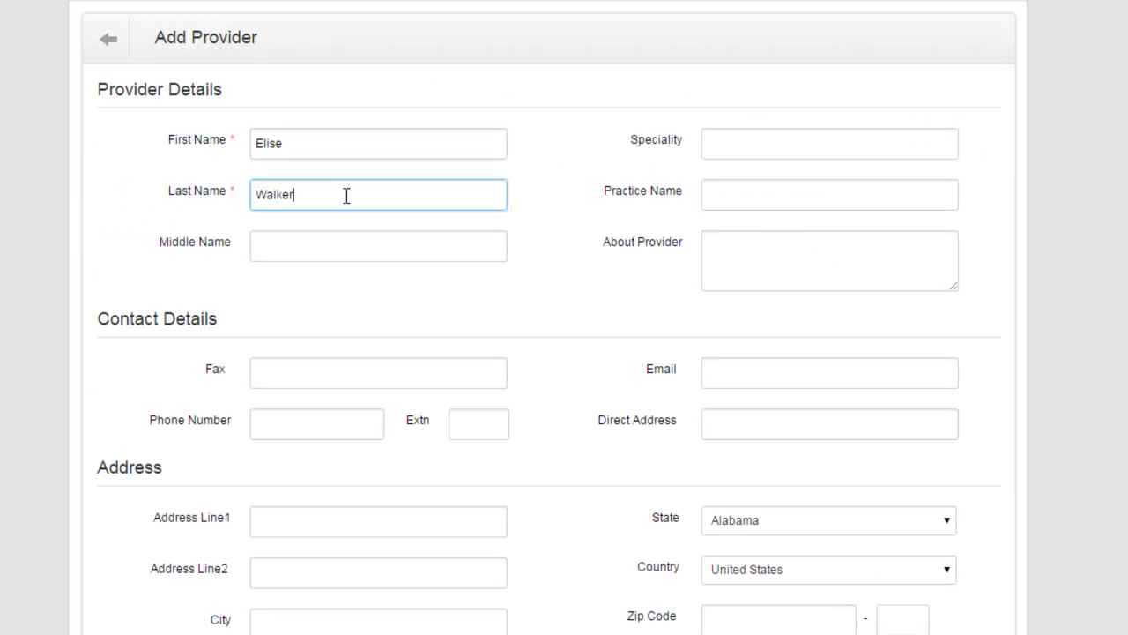
click(310, 375)
click(572, 323)
scroll(572, 322, down, 3)
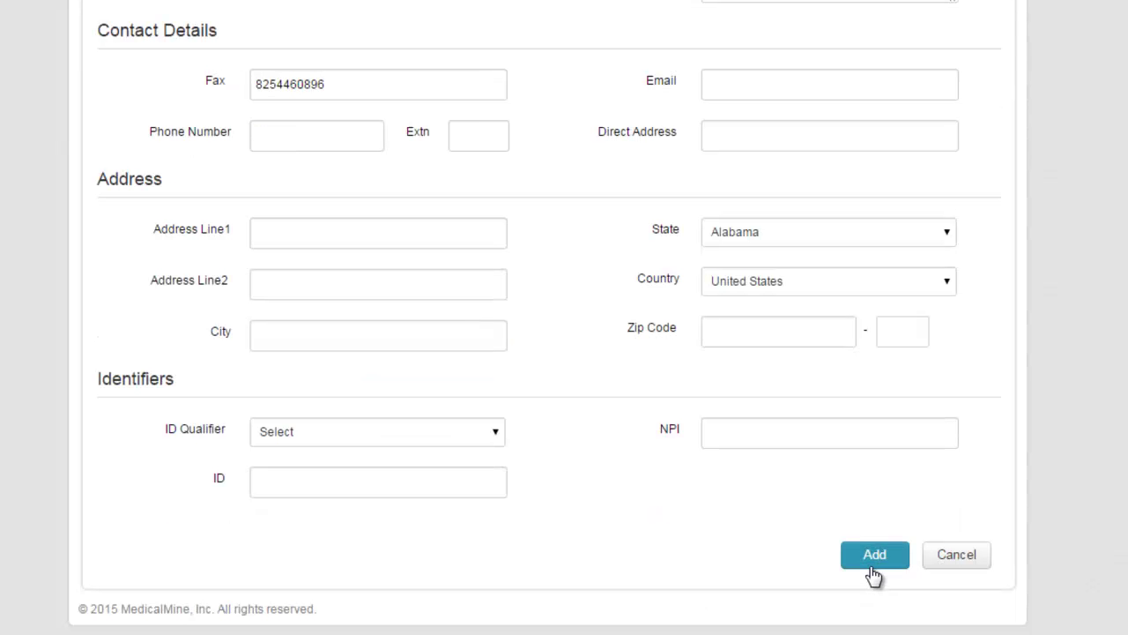
click(874, 555)
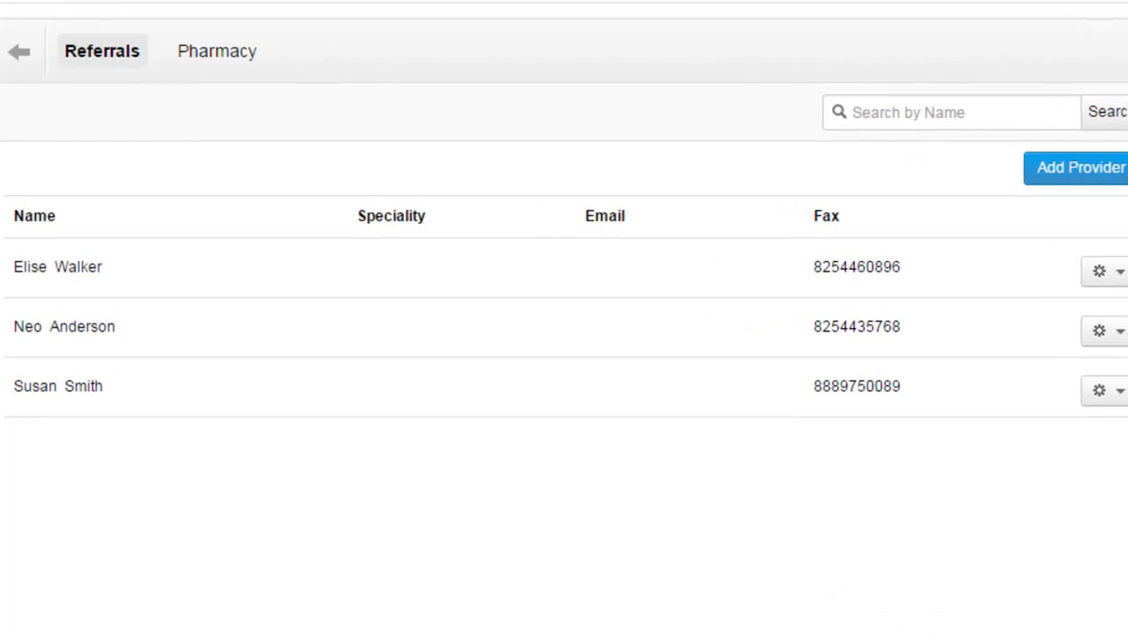
click(250, 72)
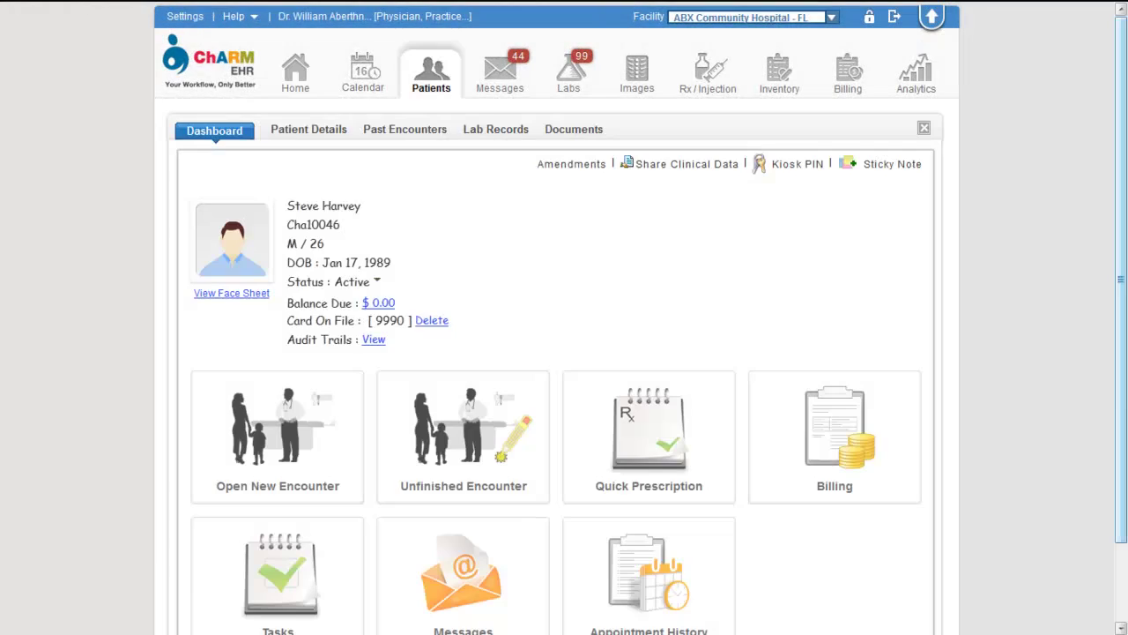
Generate the Referral Report letter from the patient's past encounters and read through it
click(434, 132)
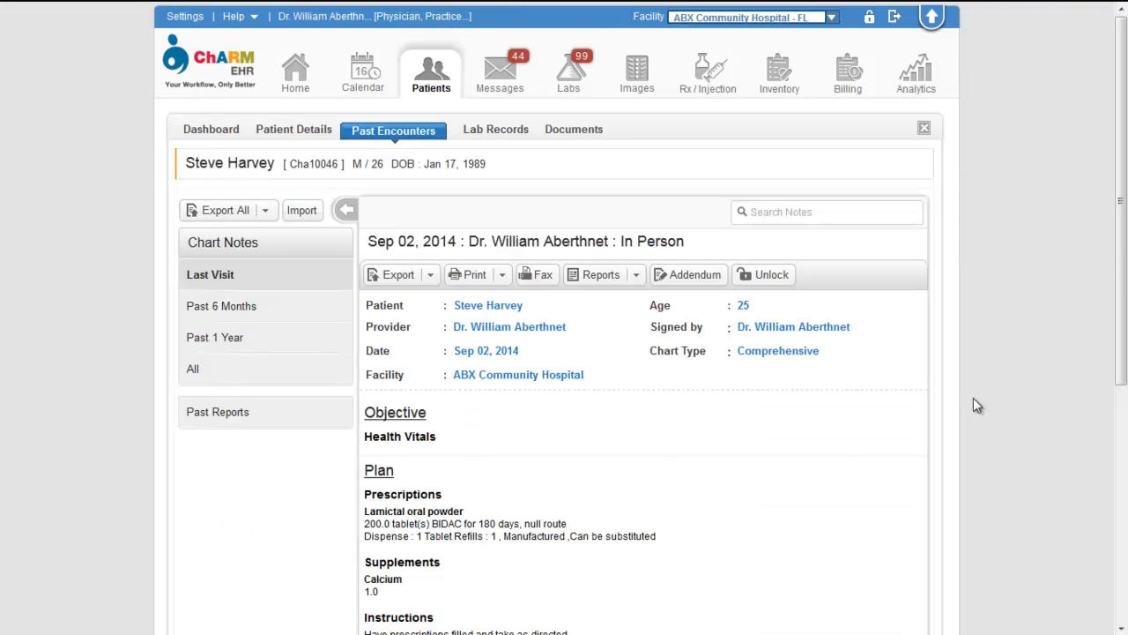
click(635, 276)
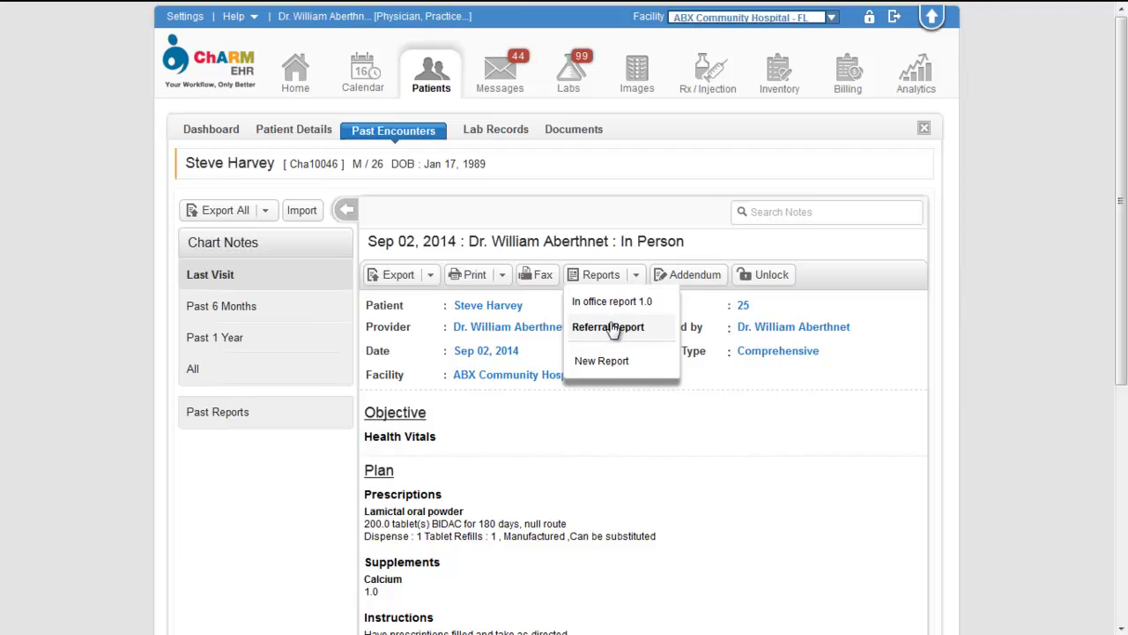
click(609, 328)
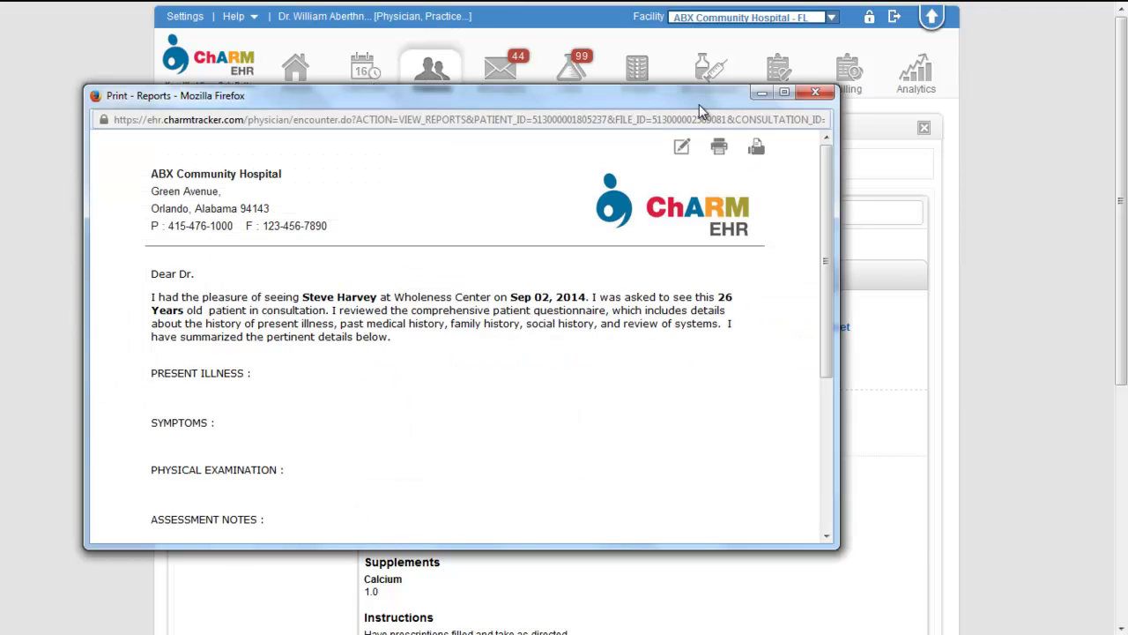
drag(699, 104, 792, 76)
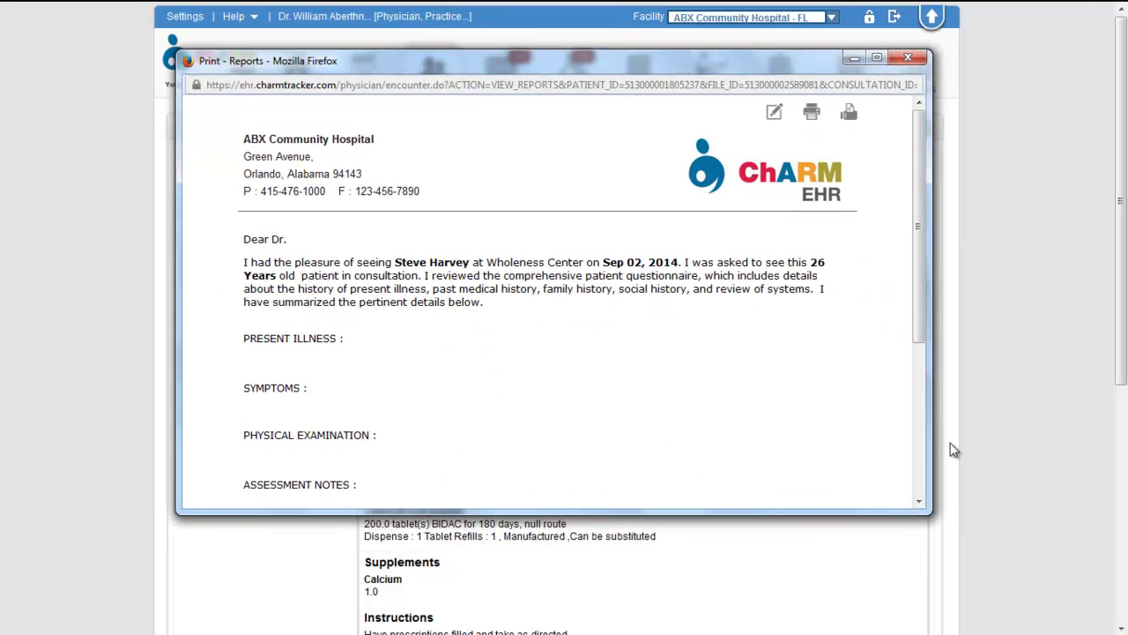
scroll(820, 413, down, 5)
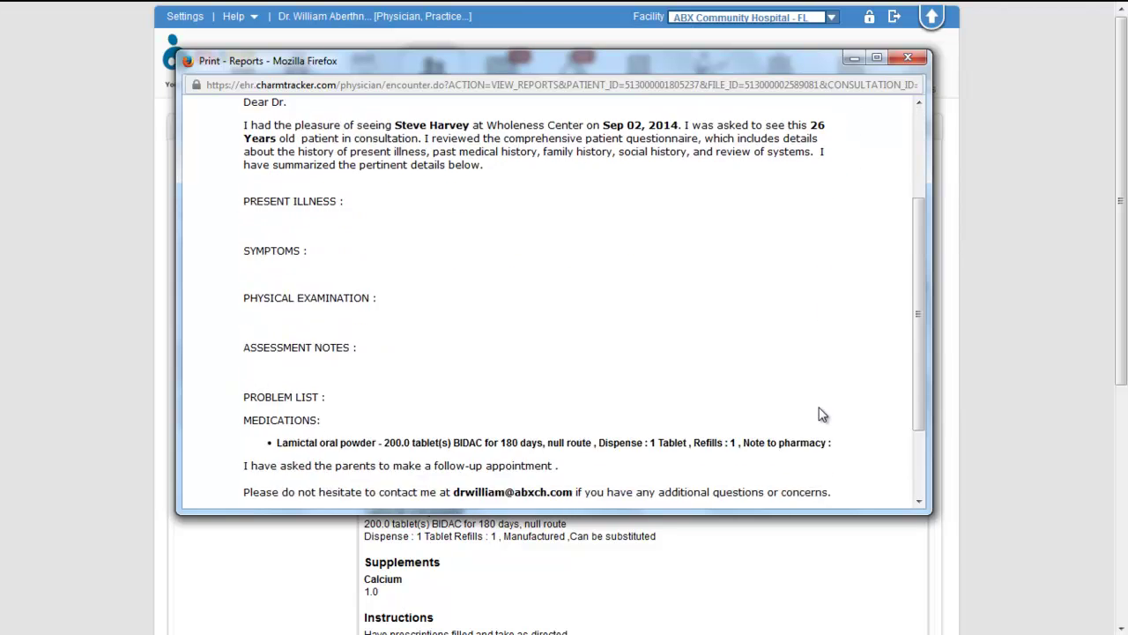
scroll(820, 415, up, 5)
Fax the referral letter to the newly added referral provider, then close the report window
click(849, 113)
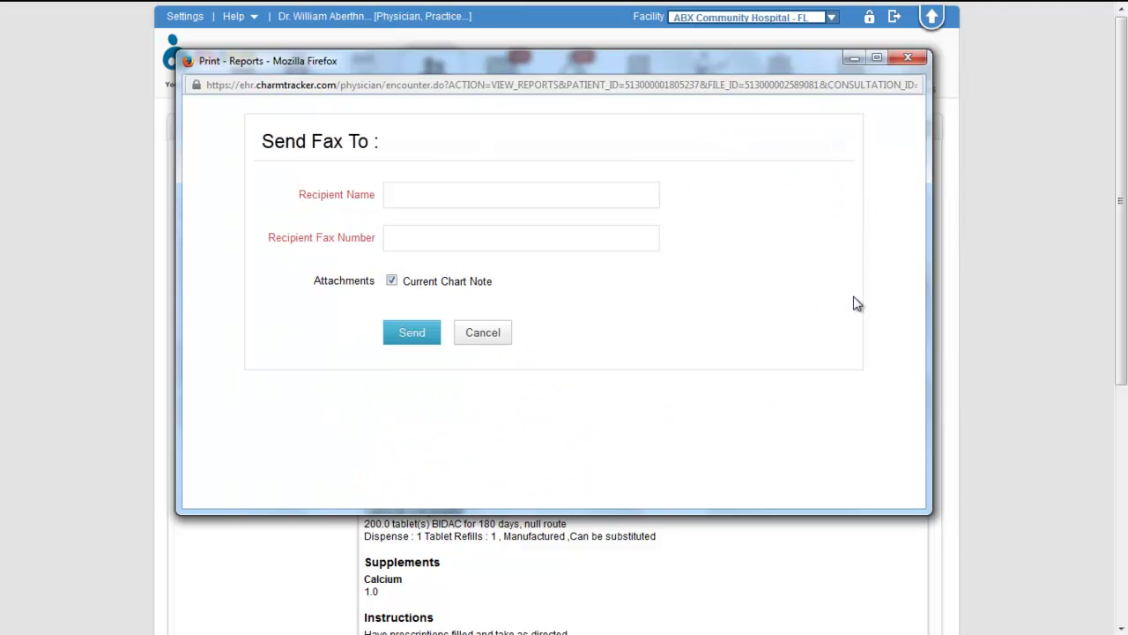
click(653, 195)
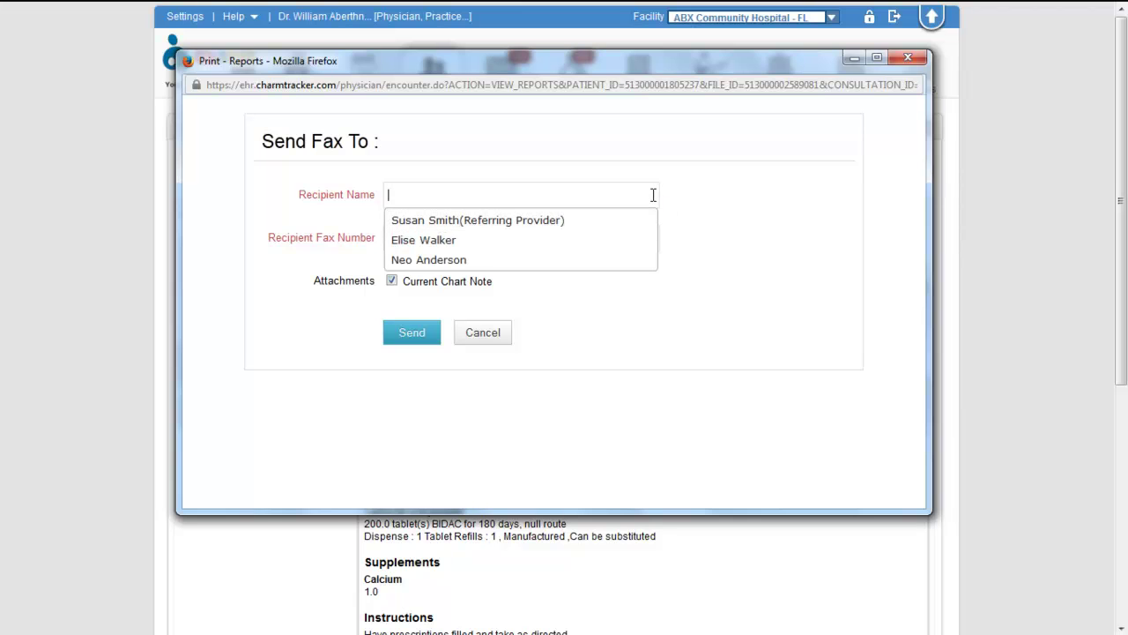
click(414, 239)
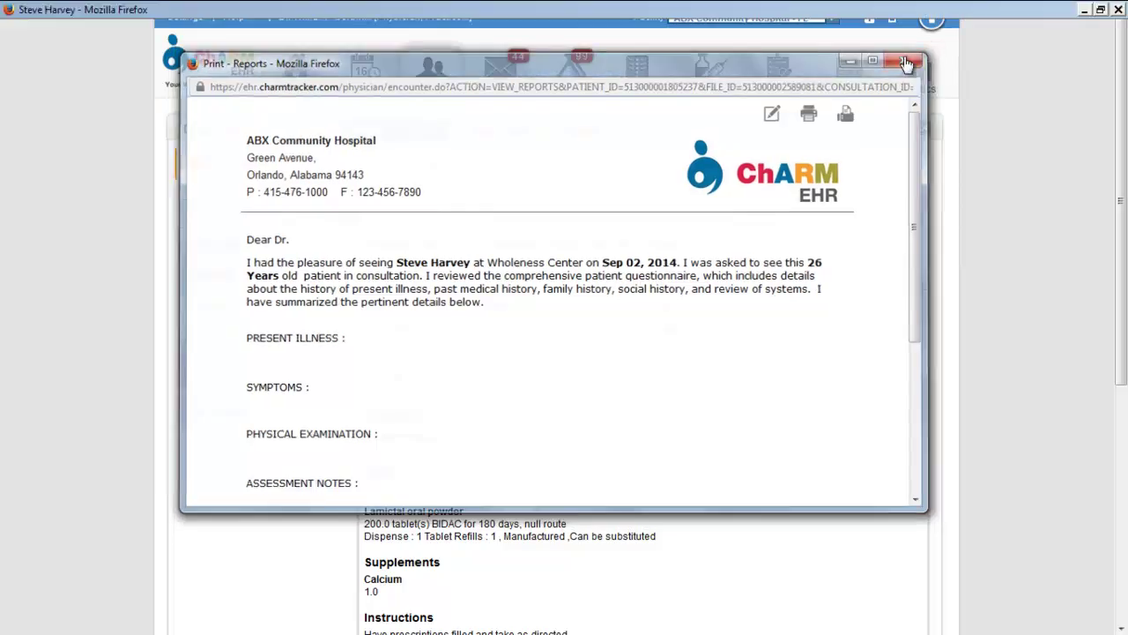
click(908, 60)
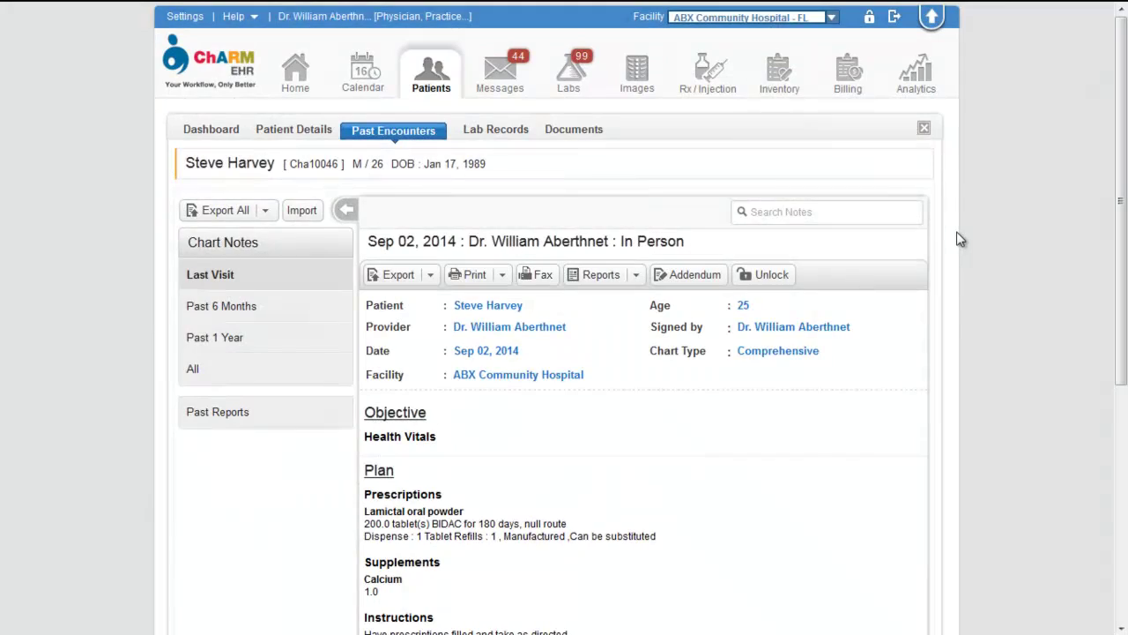
Check the Fax All Encounters option under Export All, then switch to the patient's Dashboard
click(264, 211)
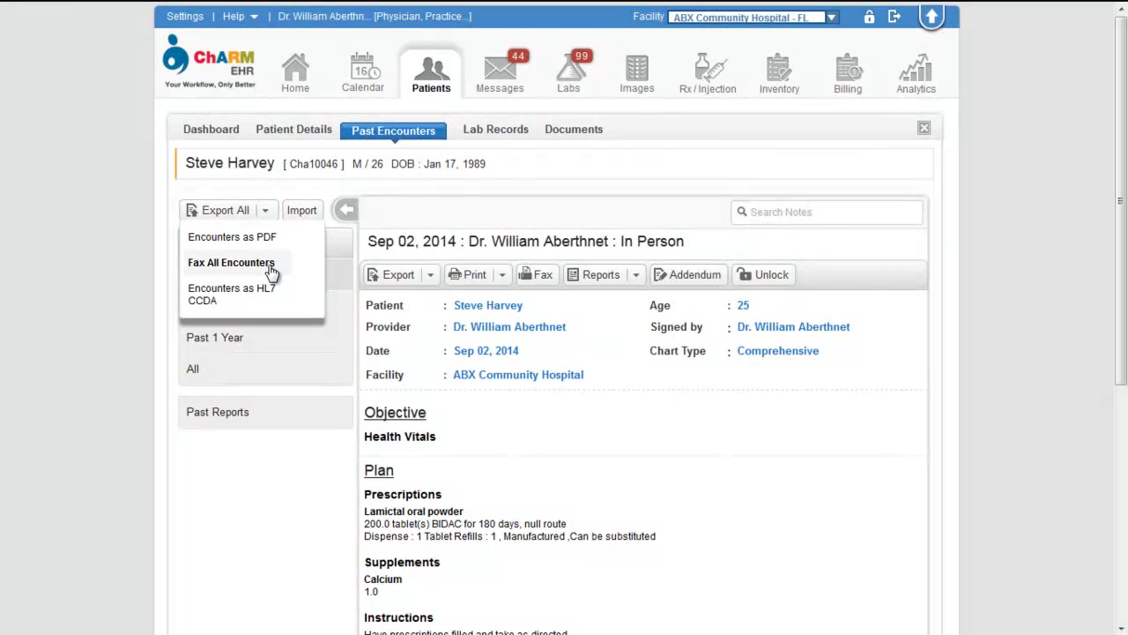
click(702, 479)
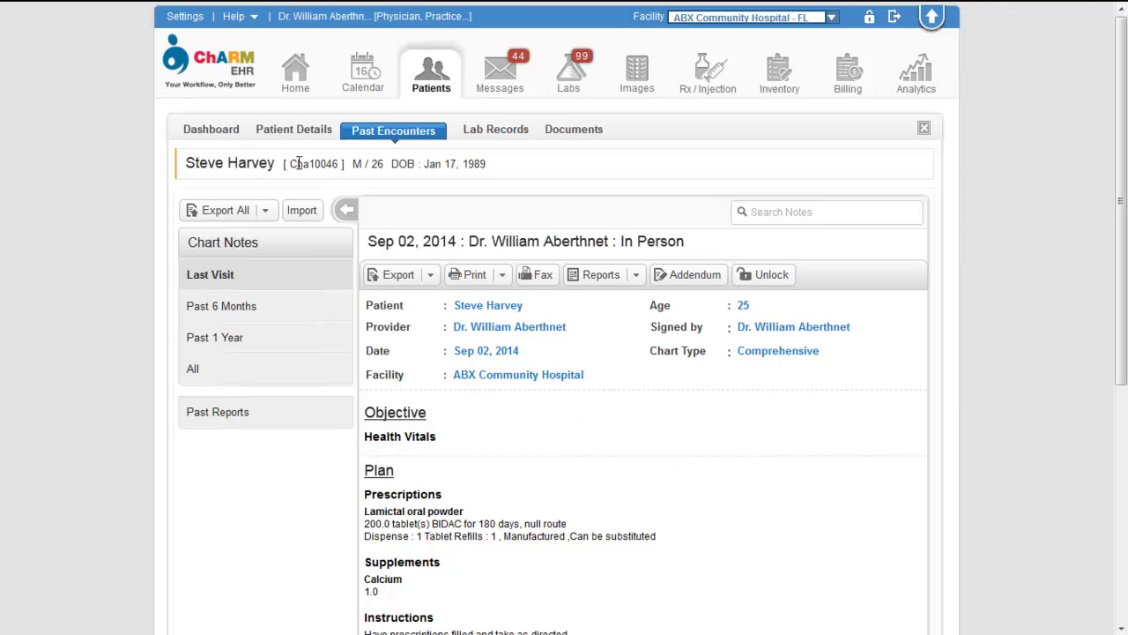
click(214, 134)
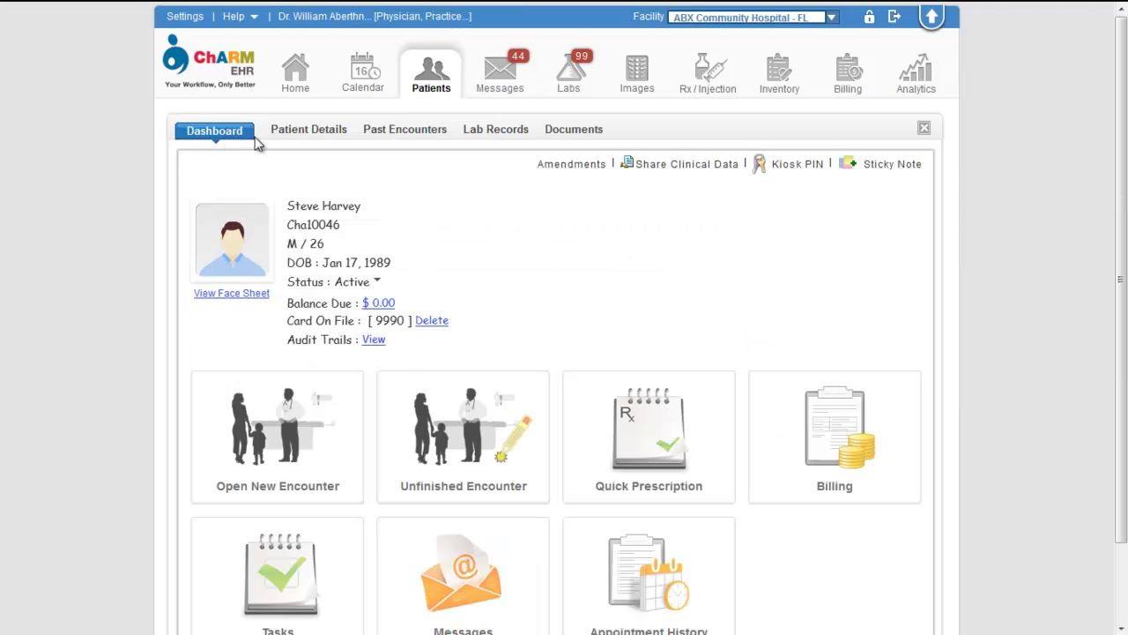
Search 'ladas' and add LADAS PHARMACY (NCPDP 0100381) as the patient's e-Rx pharmacy
click(300, 134)
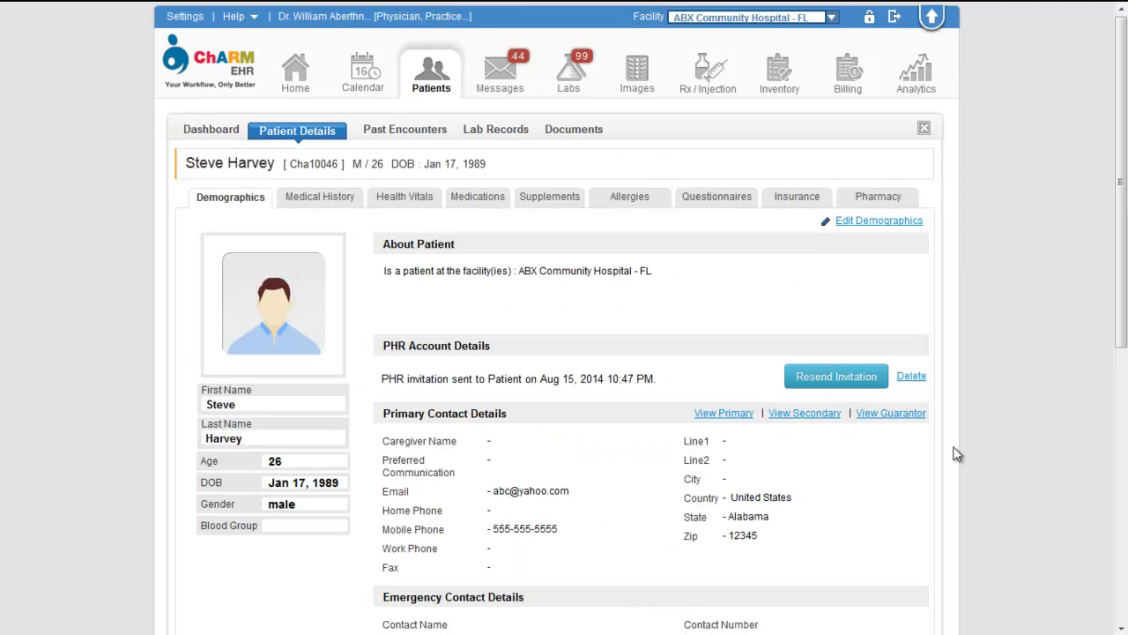
click(890, 201)
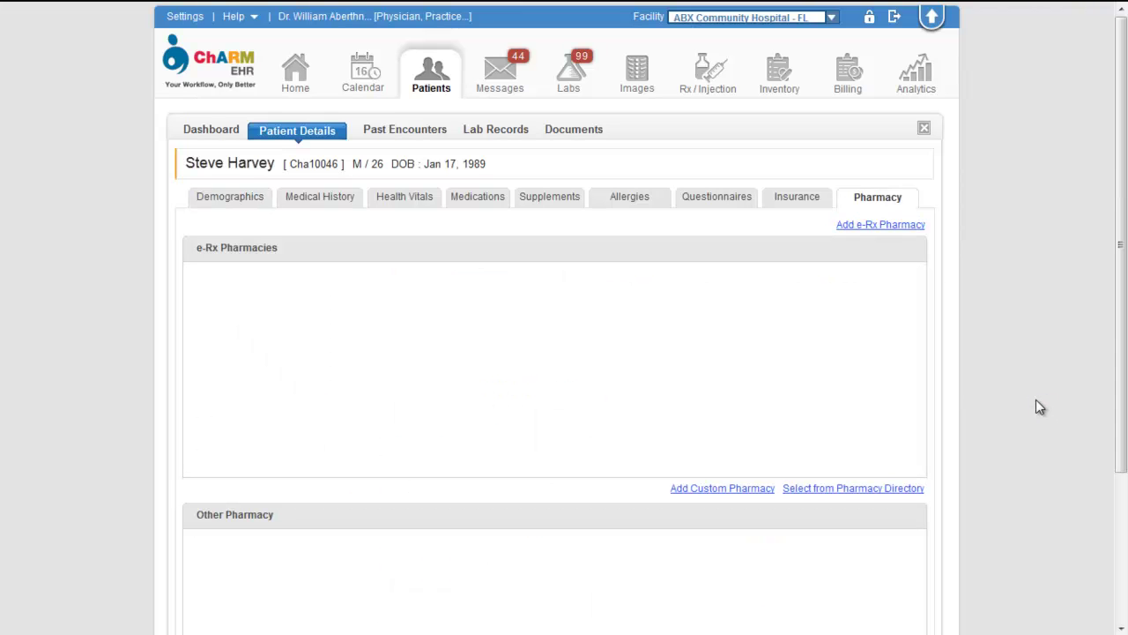
click(906, 225)
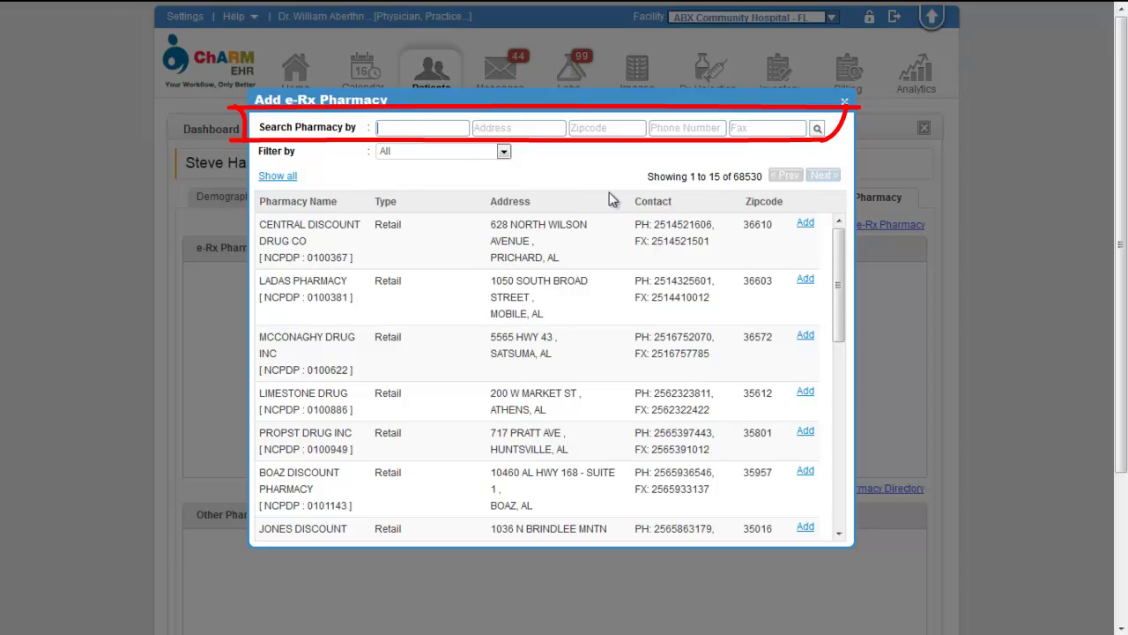
text(ladas)
key(Return)
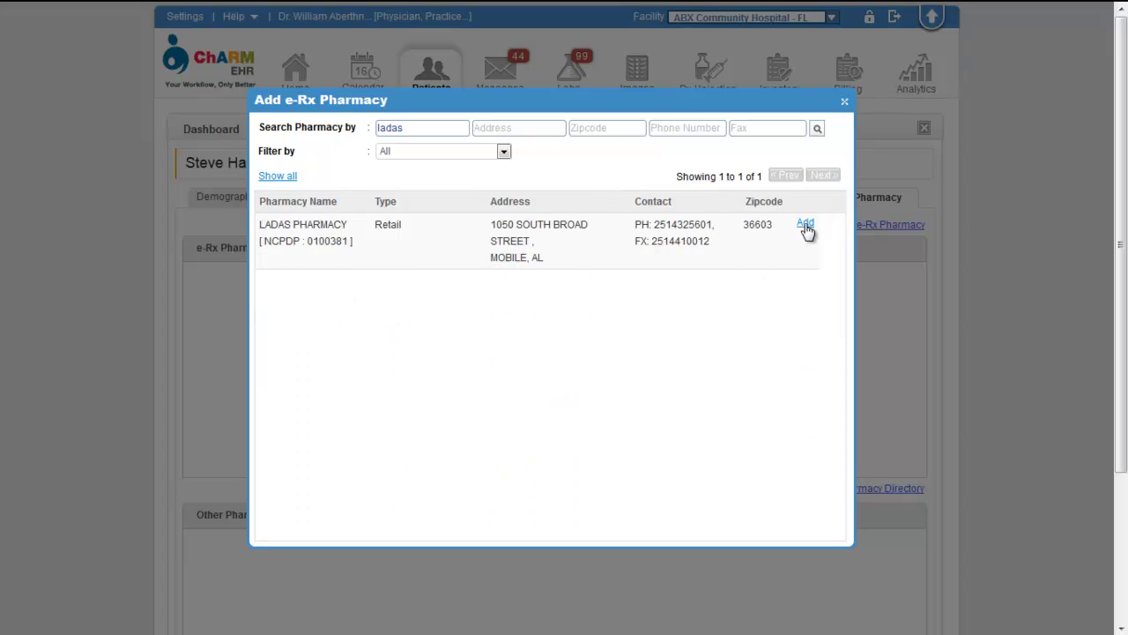
click(804, 223)
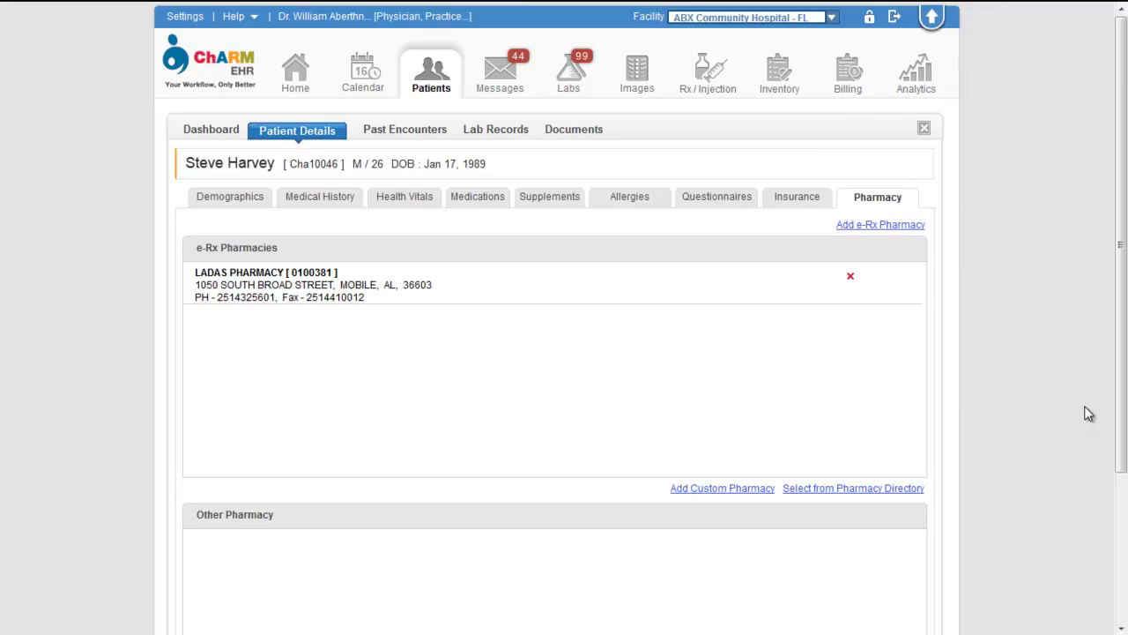
scroll(1089, 414, down, 2)
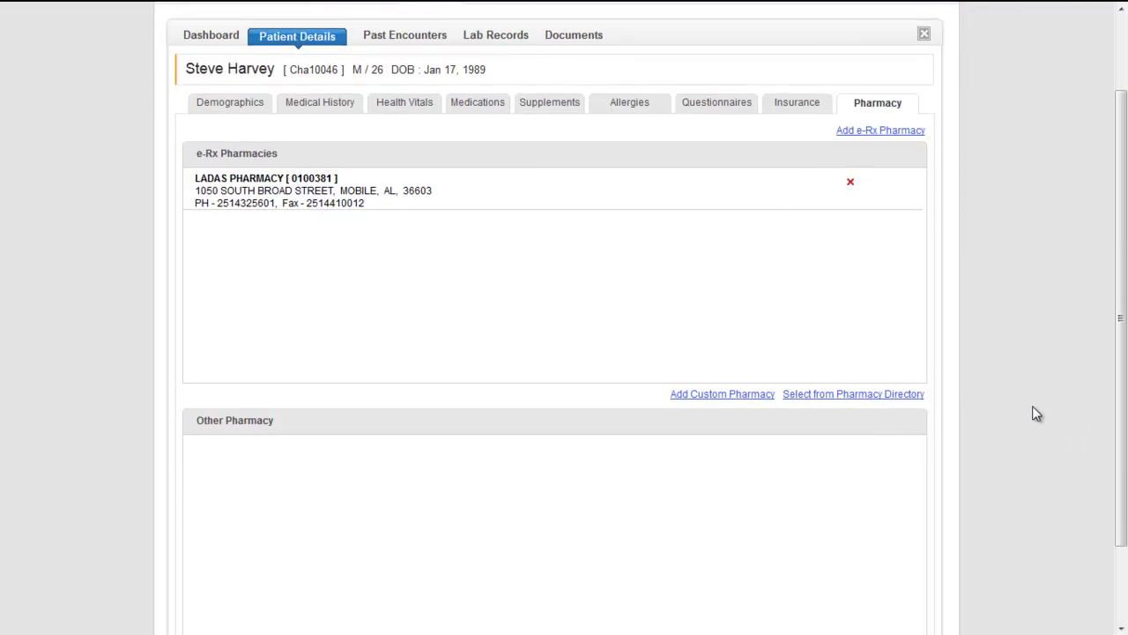
Select Walgreens Van Ness from the pharmacy directory as the patient's other pharmacy
click(879, 397)
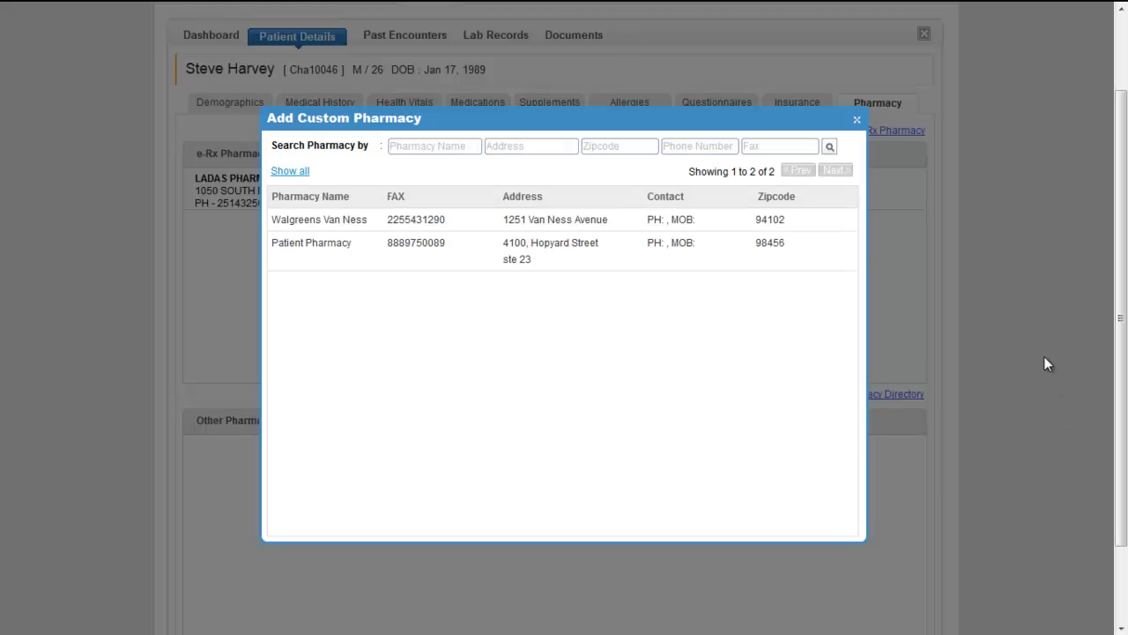
click(826, 228)
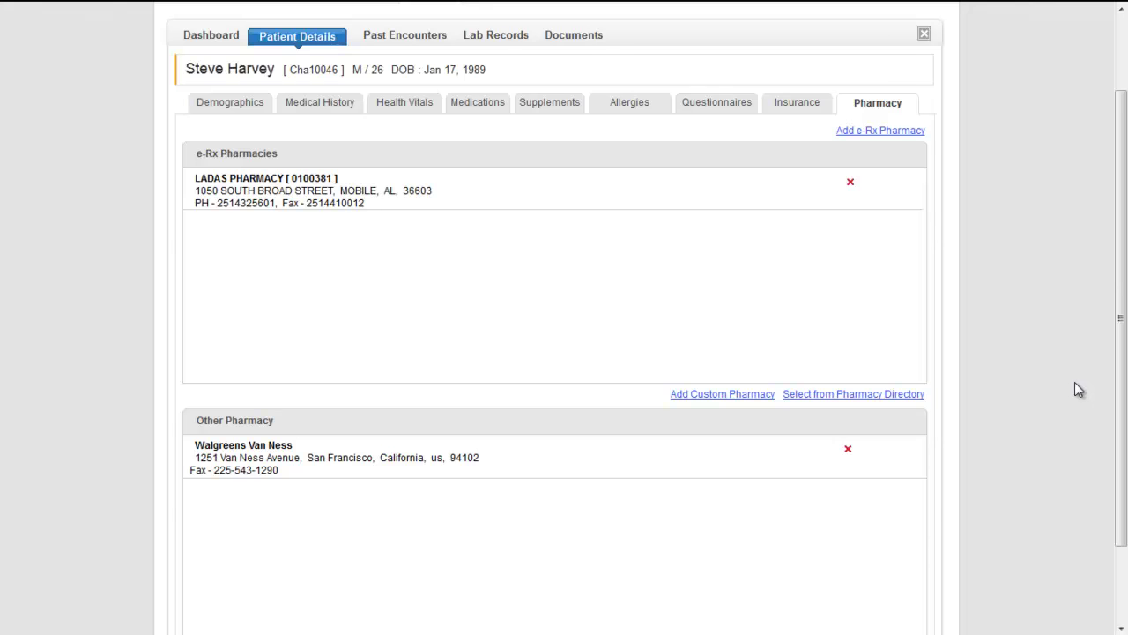
scroll(1074, 382, up, 2)
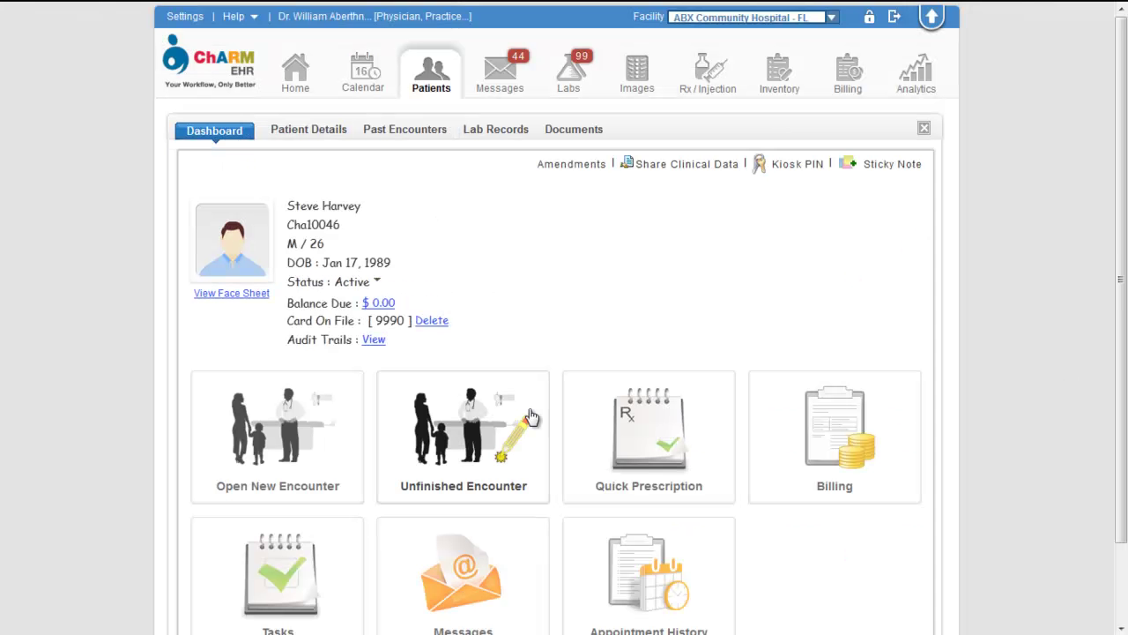
Fax the unfinished encounter's CeraVe topical lotion prescription to preferred pharmacy Walgreens Van Ness
click(491, 425)
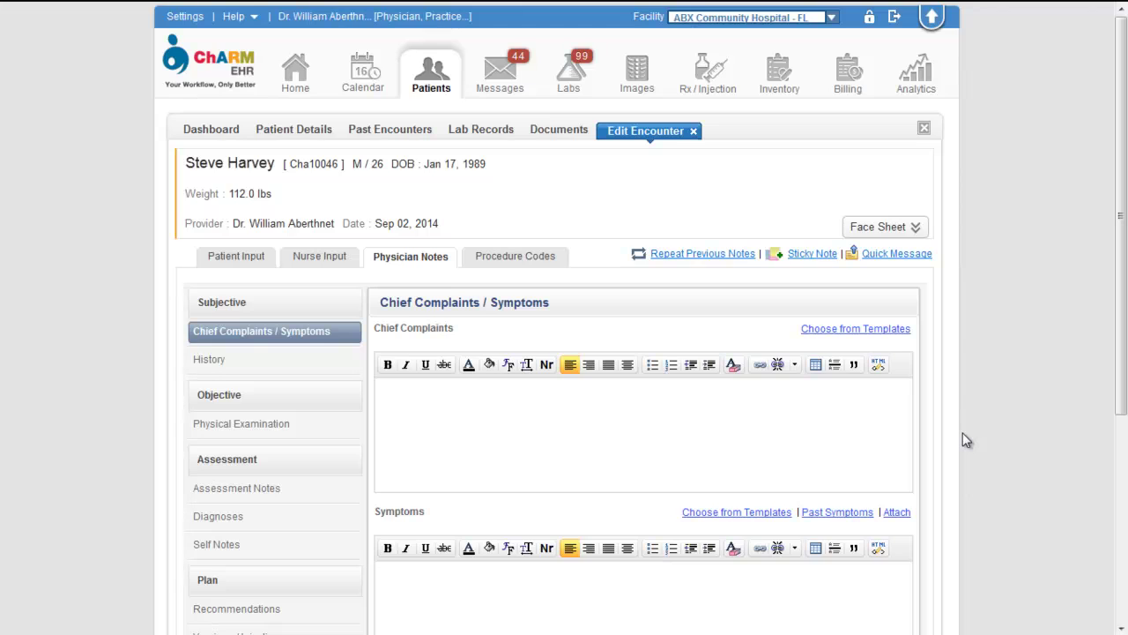
scroll(1038, 341, up, 1)
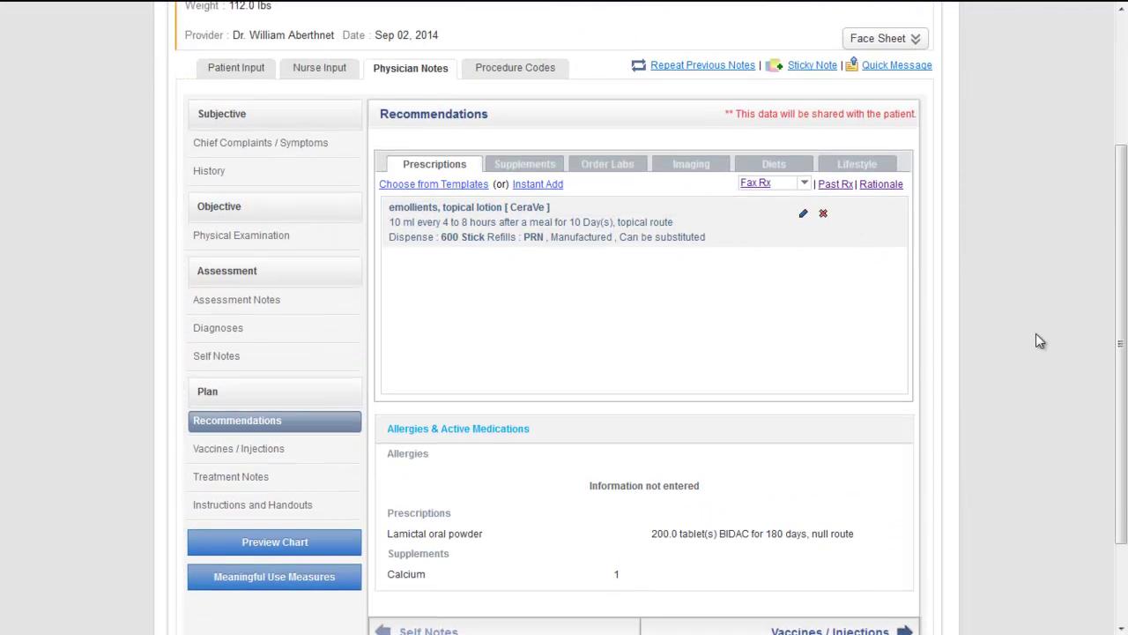
click(806, 185)
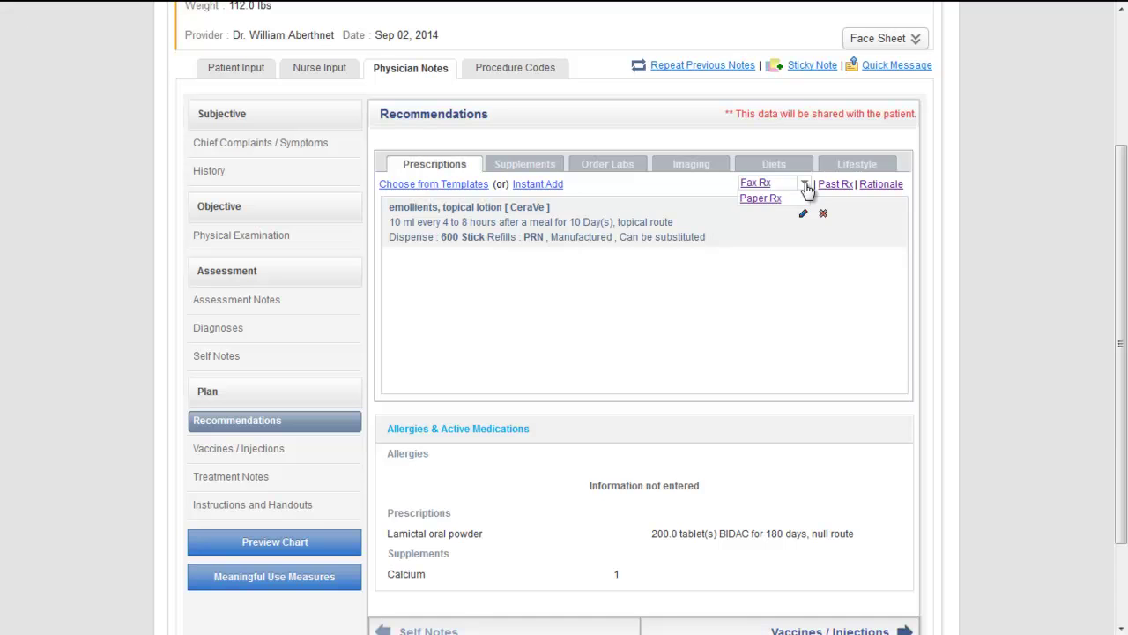
click(755, 185)
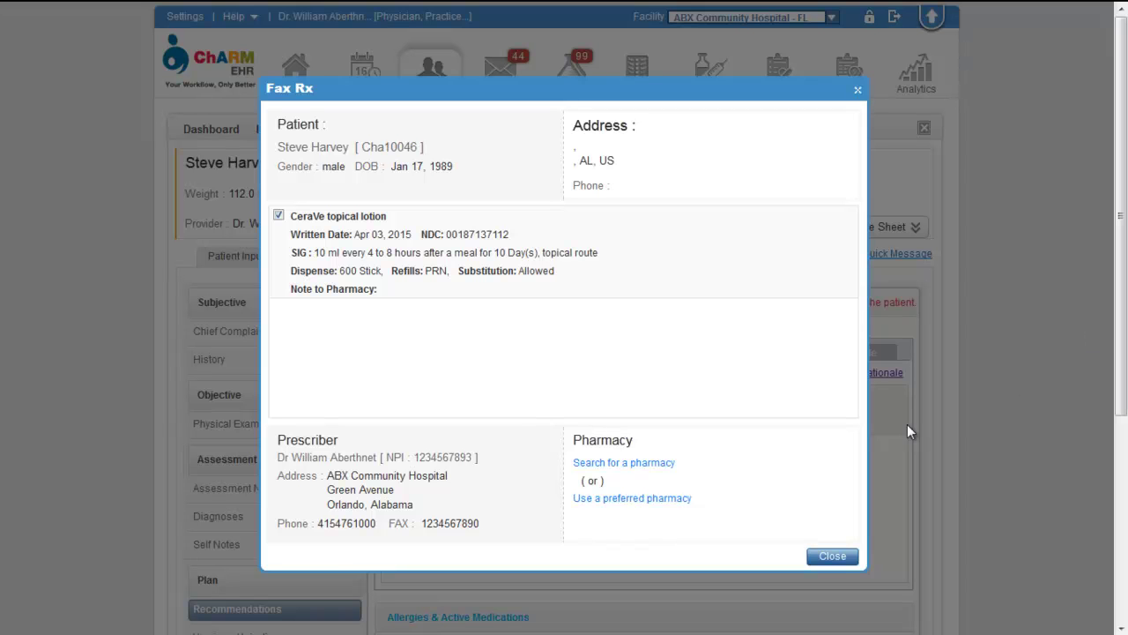
click(627, 499)
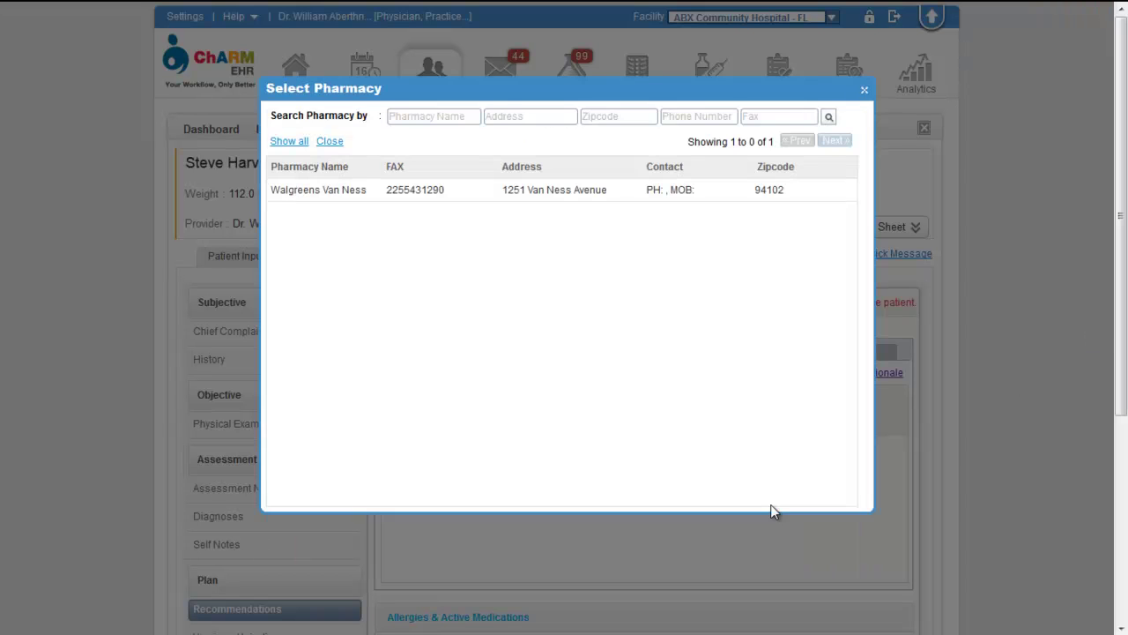
click(780, 196)
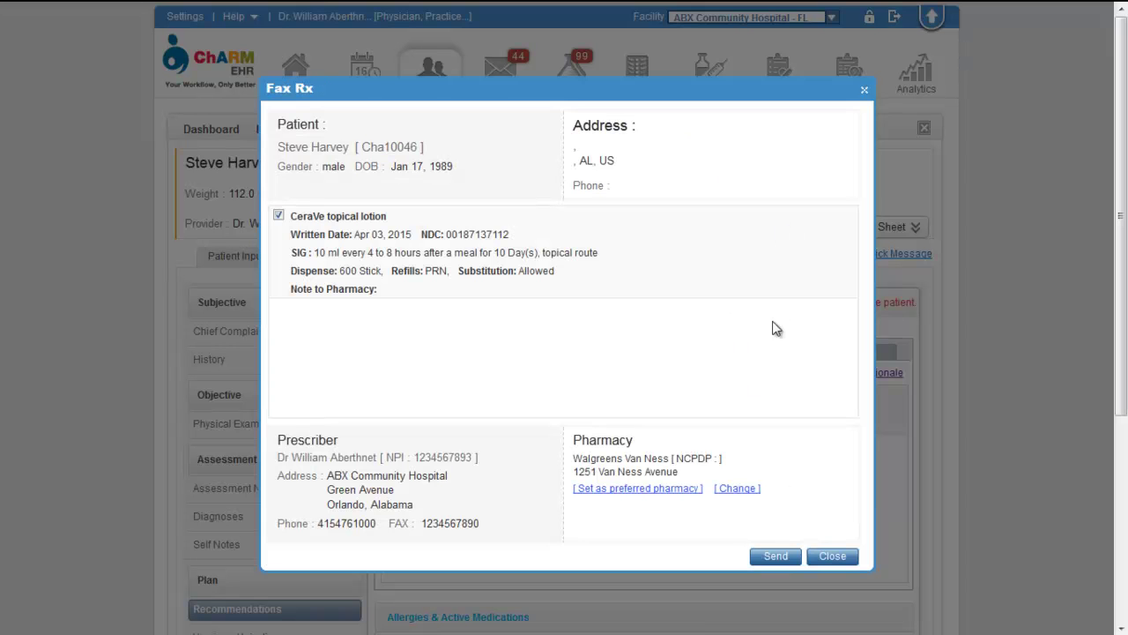
click(765, 562)
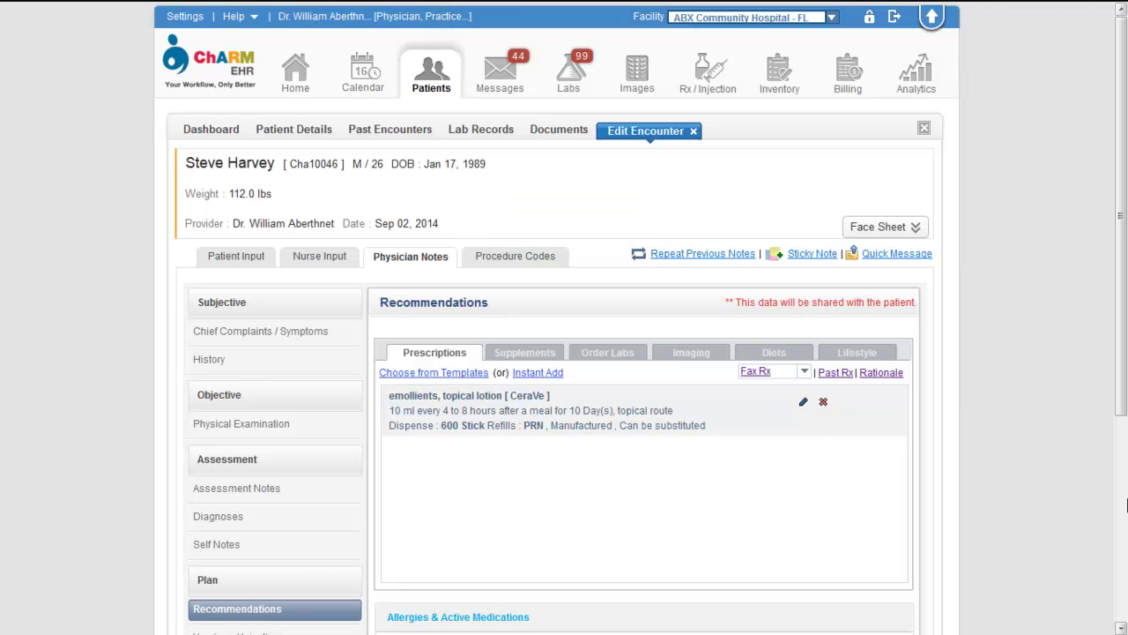
Fax the PAP and PAP1 lab orders to Accupath, entering the lab's fax number
scroll(619, 154, down, 2)
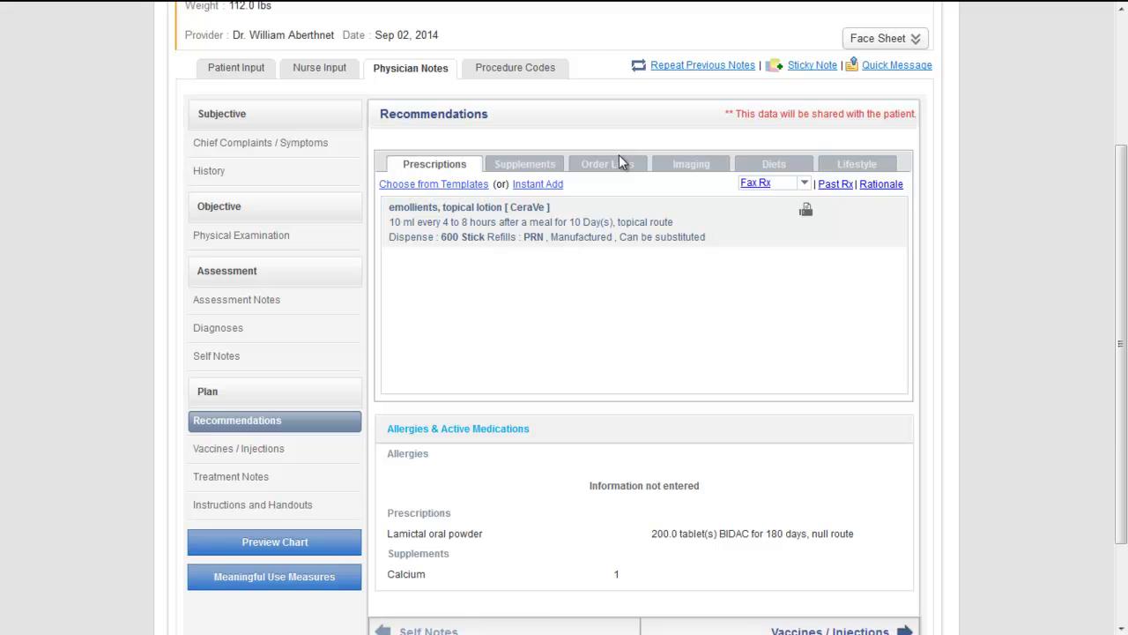
click(619, 157)
click(833, 184)
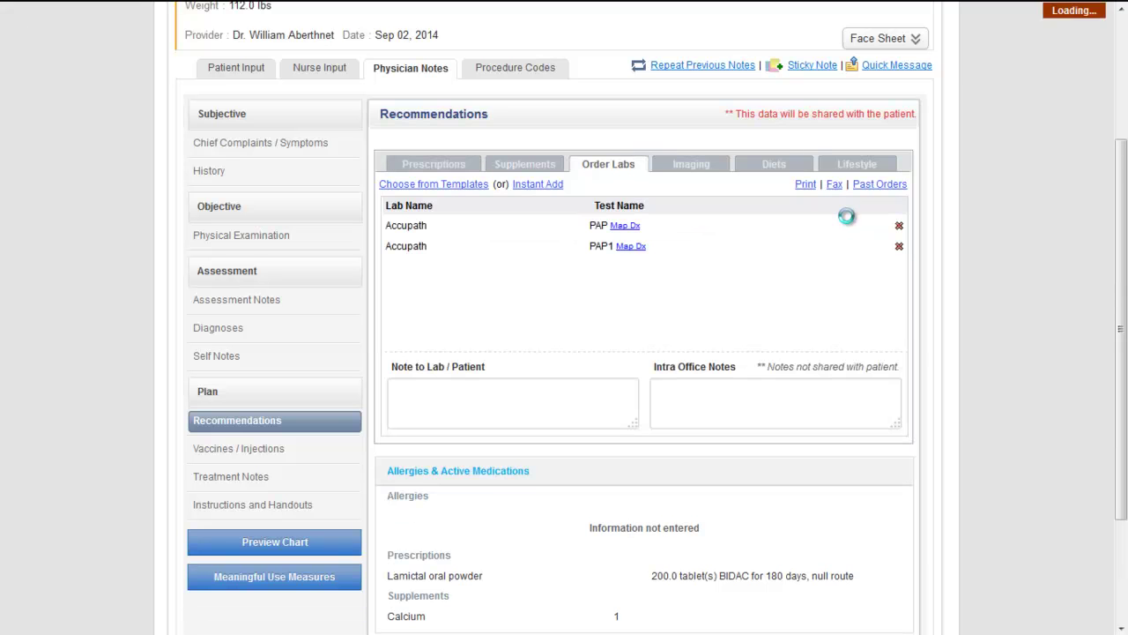
click(717, 300)
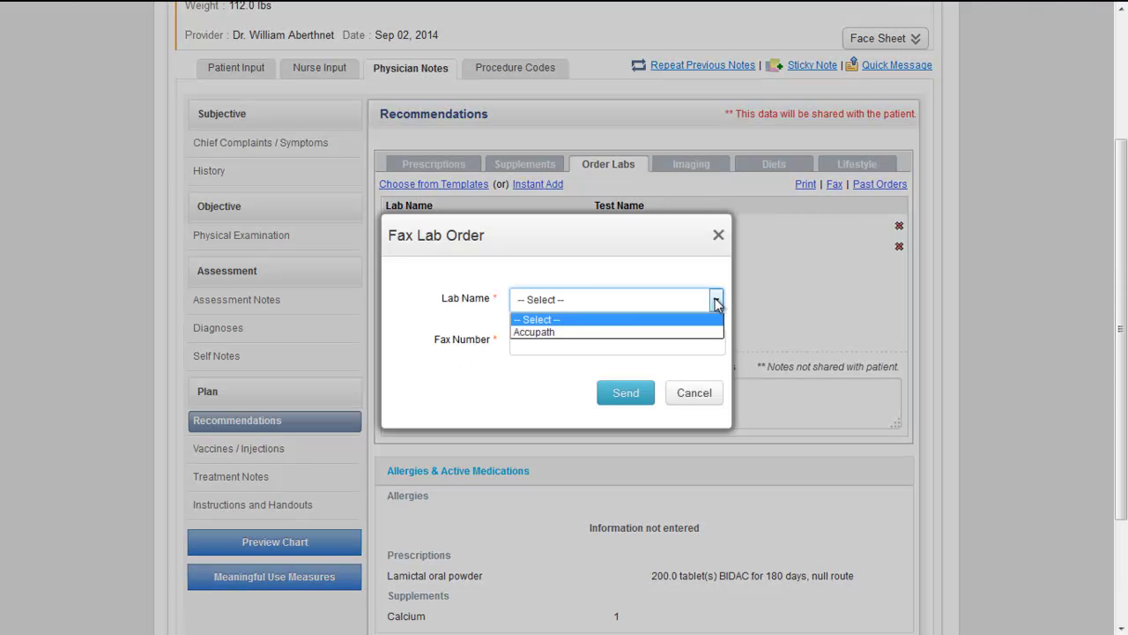
click(568, 329)
click(644, 345)
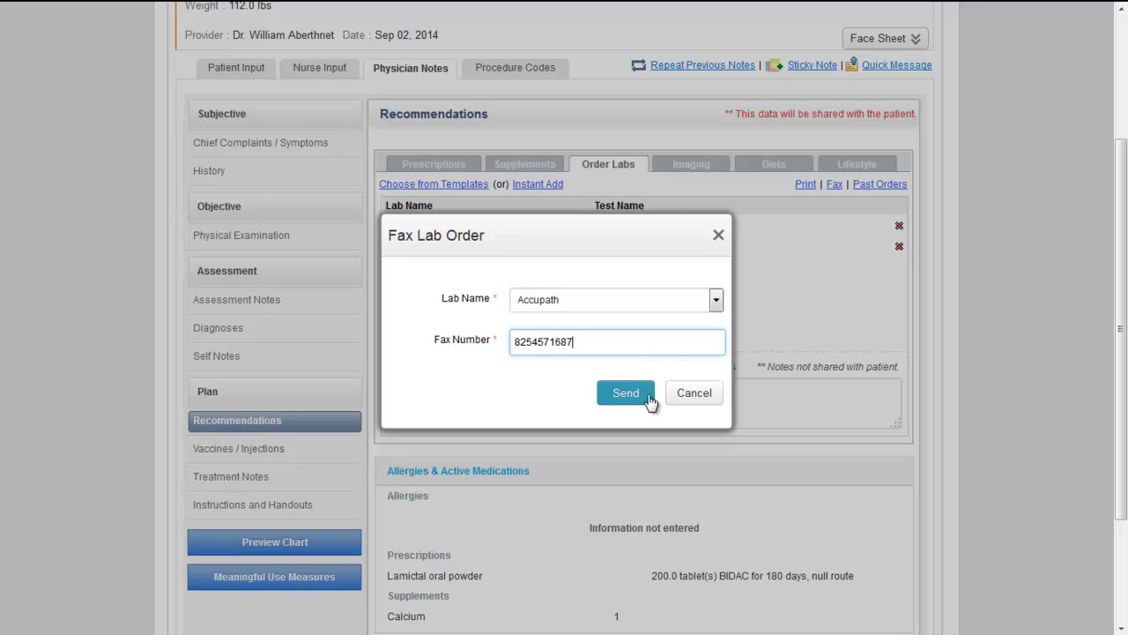
click(644, 398)
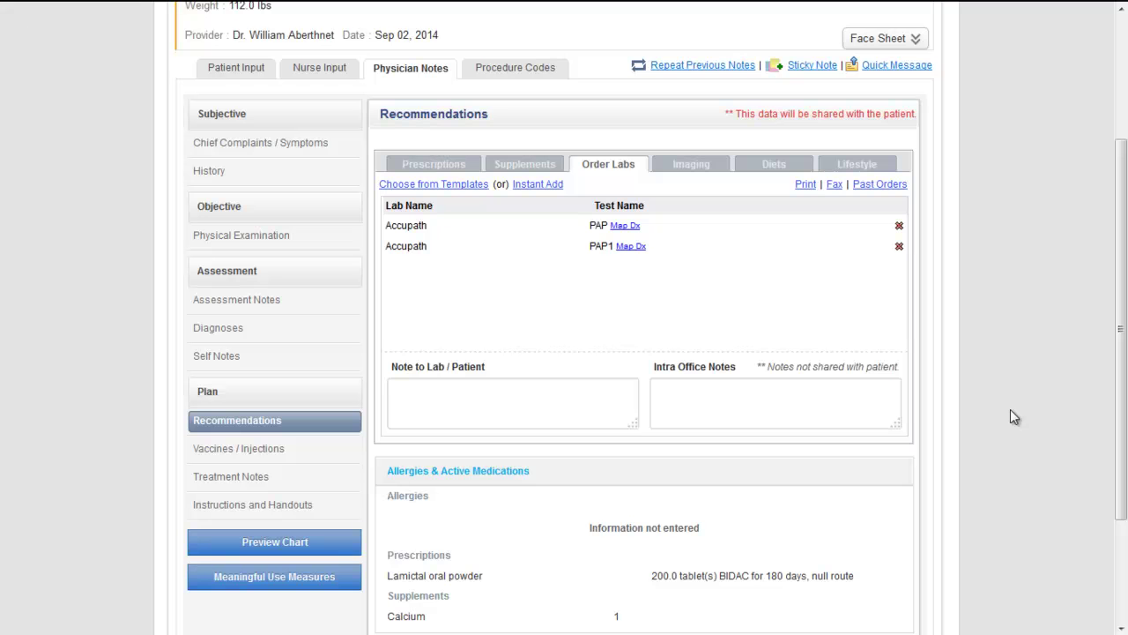
scroll(995, 408, up, 3)
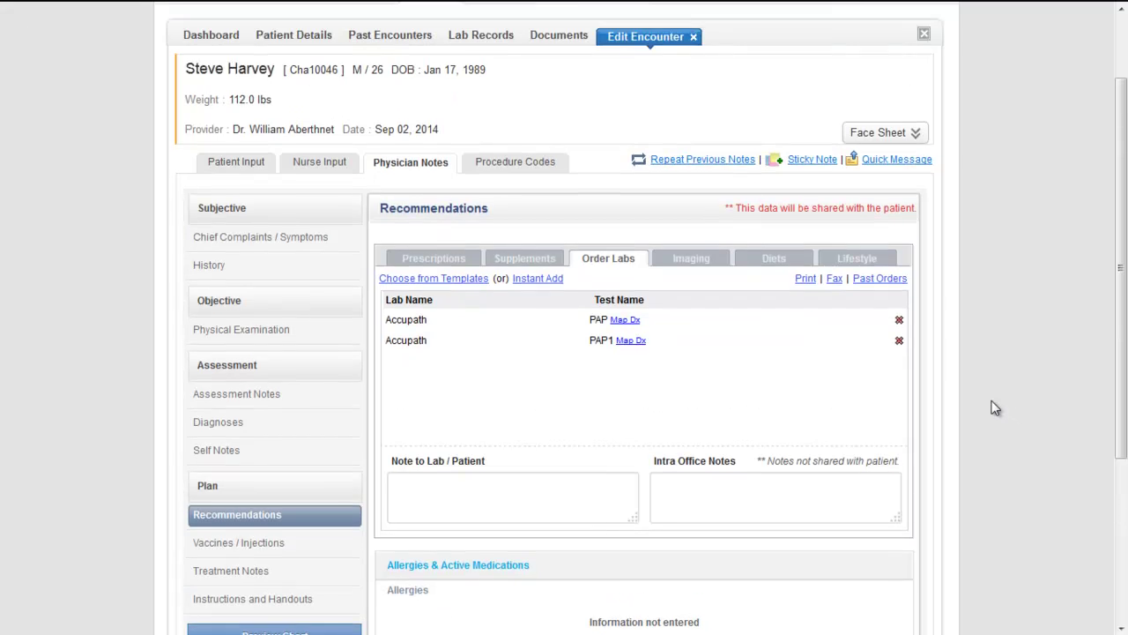
Open the patient's lab results list and show the actions for the first result
click(587, 35)
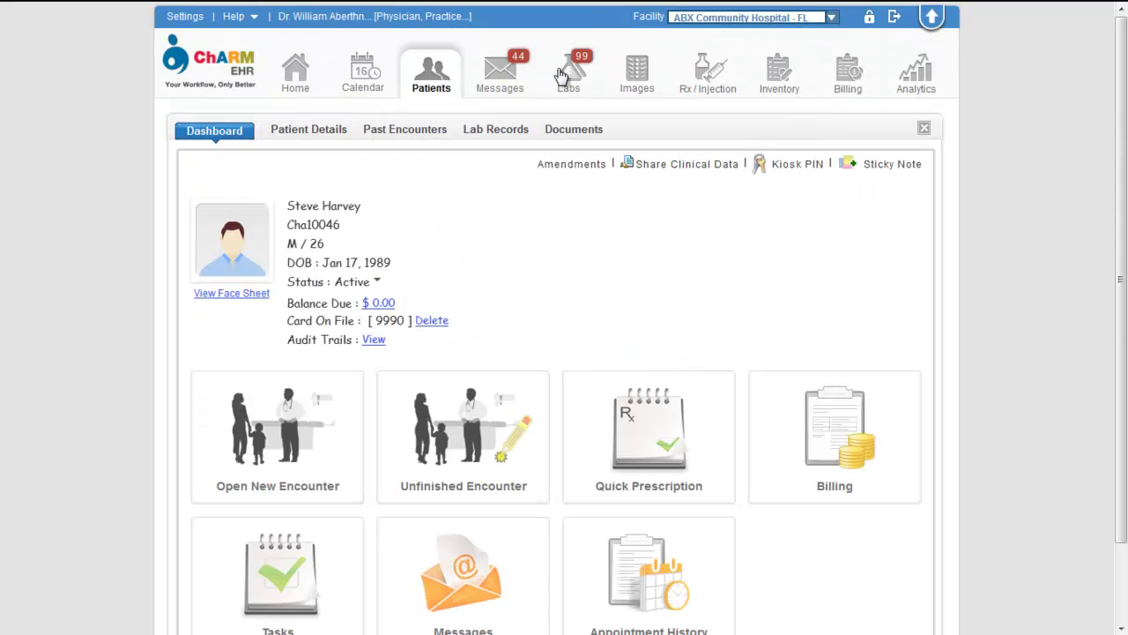
click(562, 77)
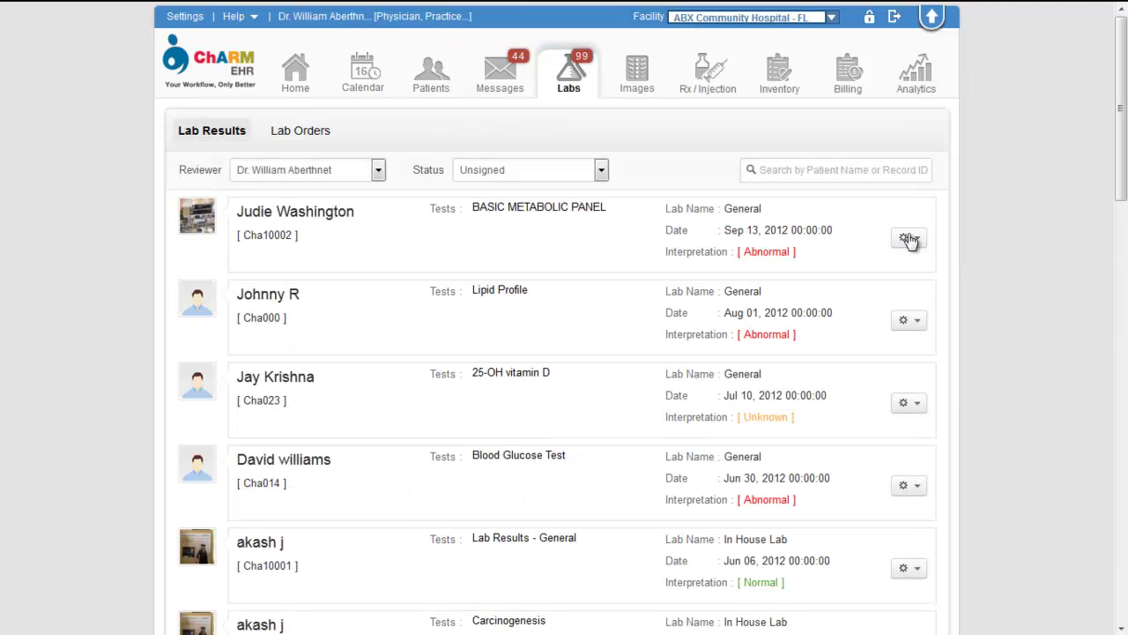
click(908, 240)
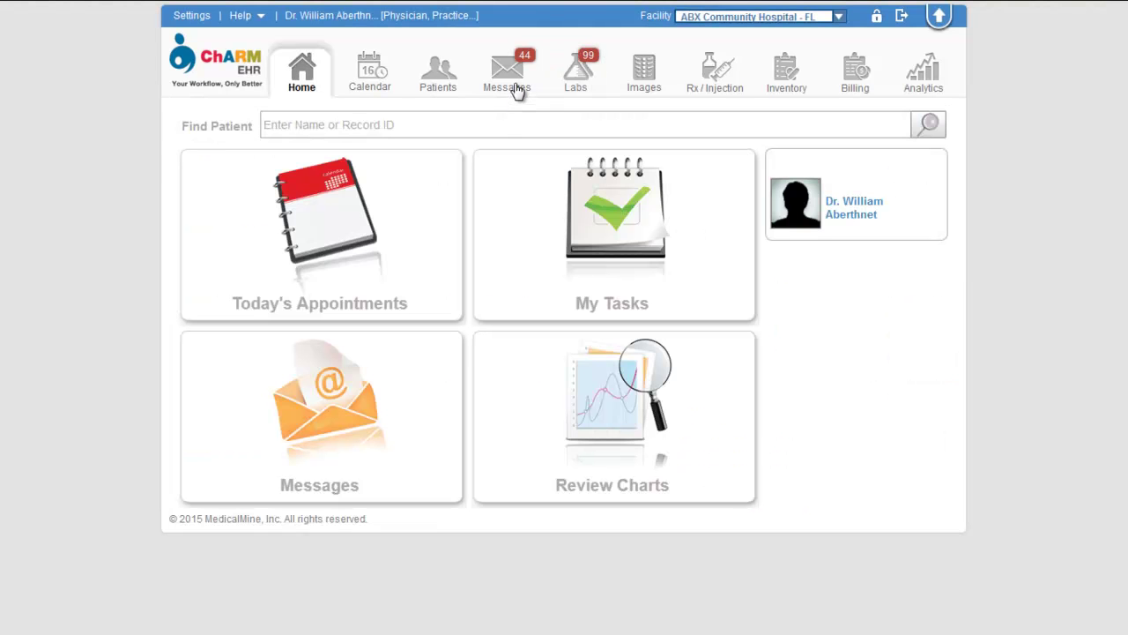
Open the Sent fax folder in Messages and inspect a referral summary fax's details
click(516, 89)
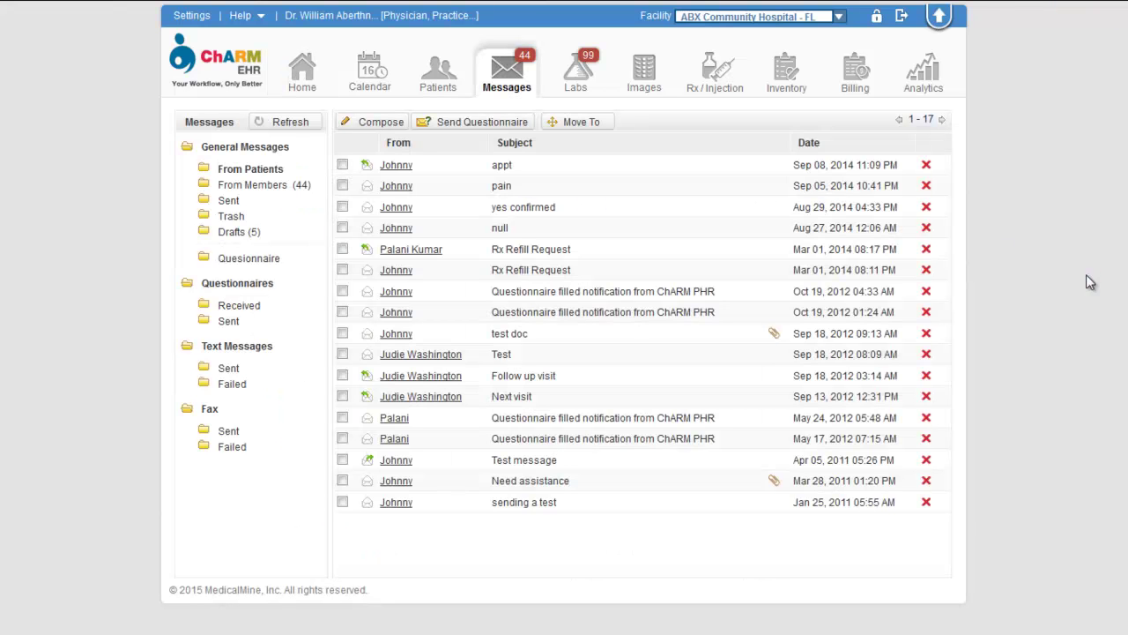
click(228, 432)
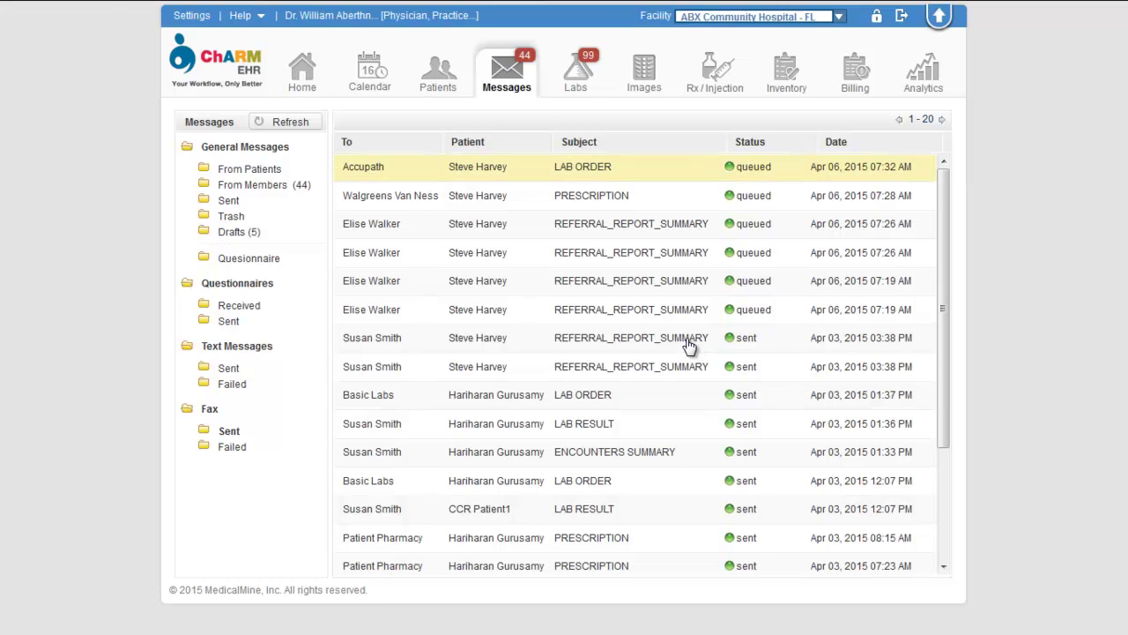
click(689, 346)
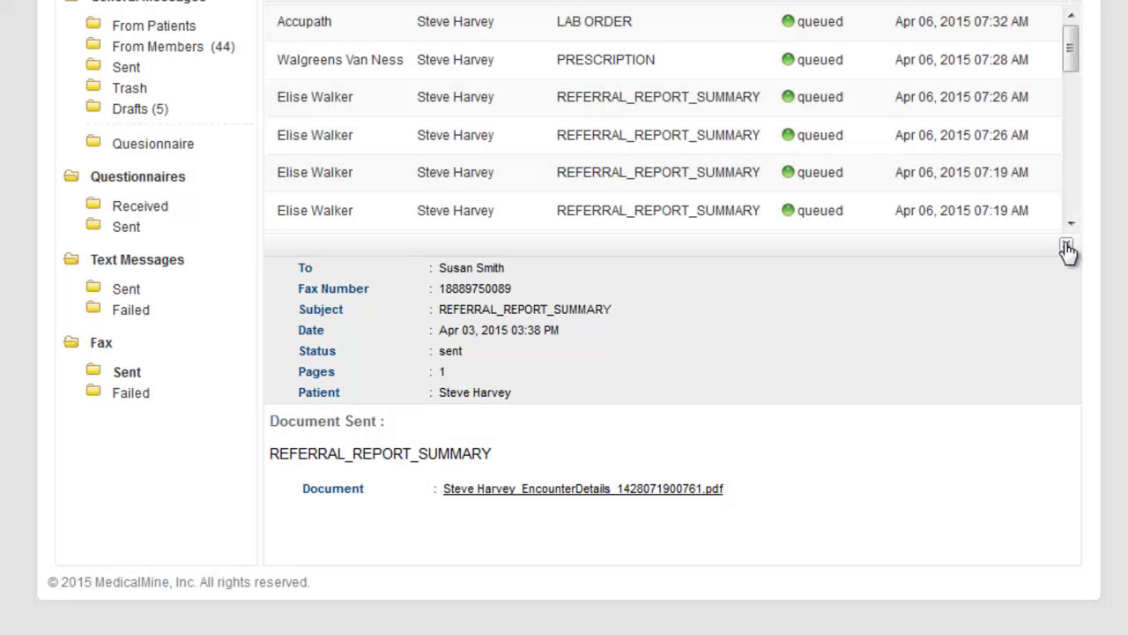
click(1067, 249)
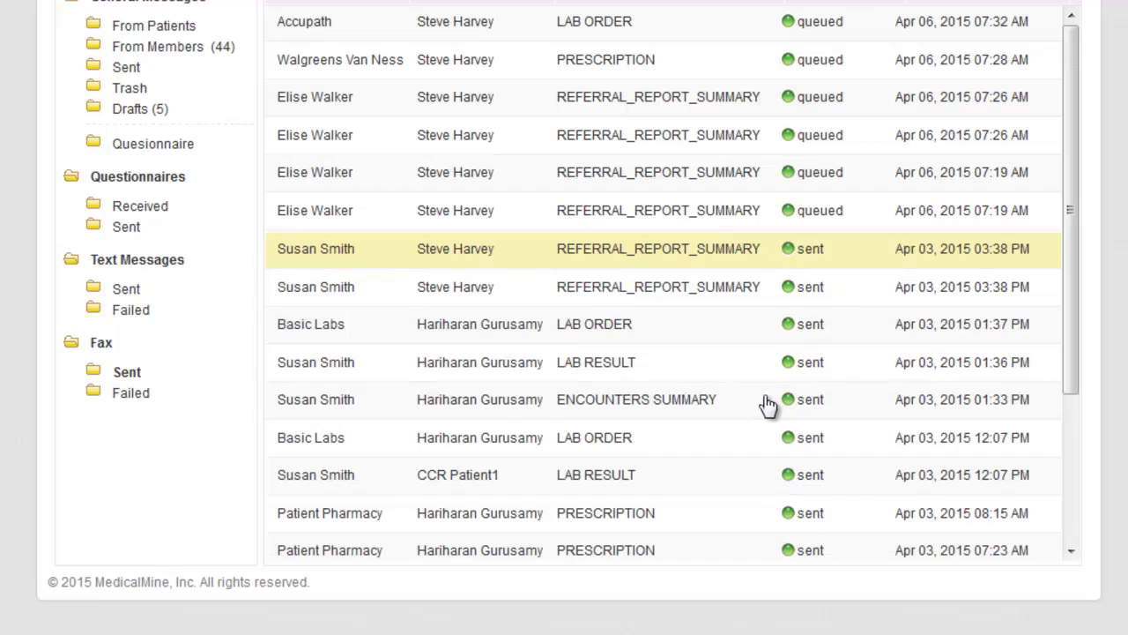
Show the Failed fax folder and open the LAB ORDER fax details, failed with No Faxtone
click(134, 393)
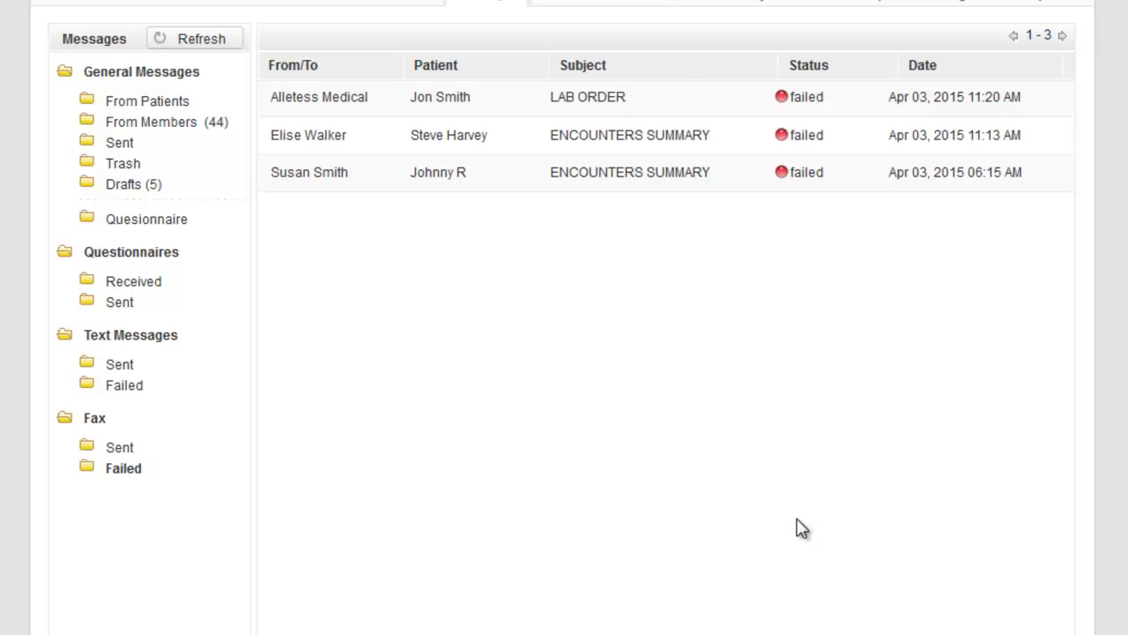
click(613, 103)
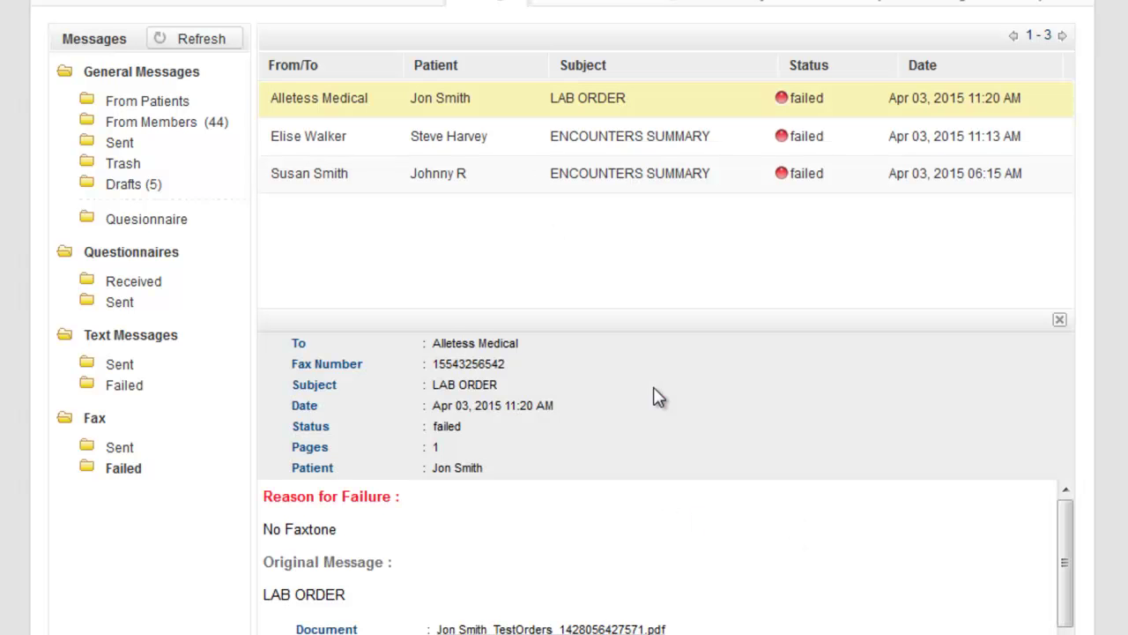